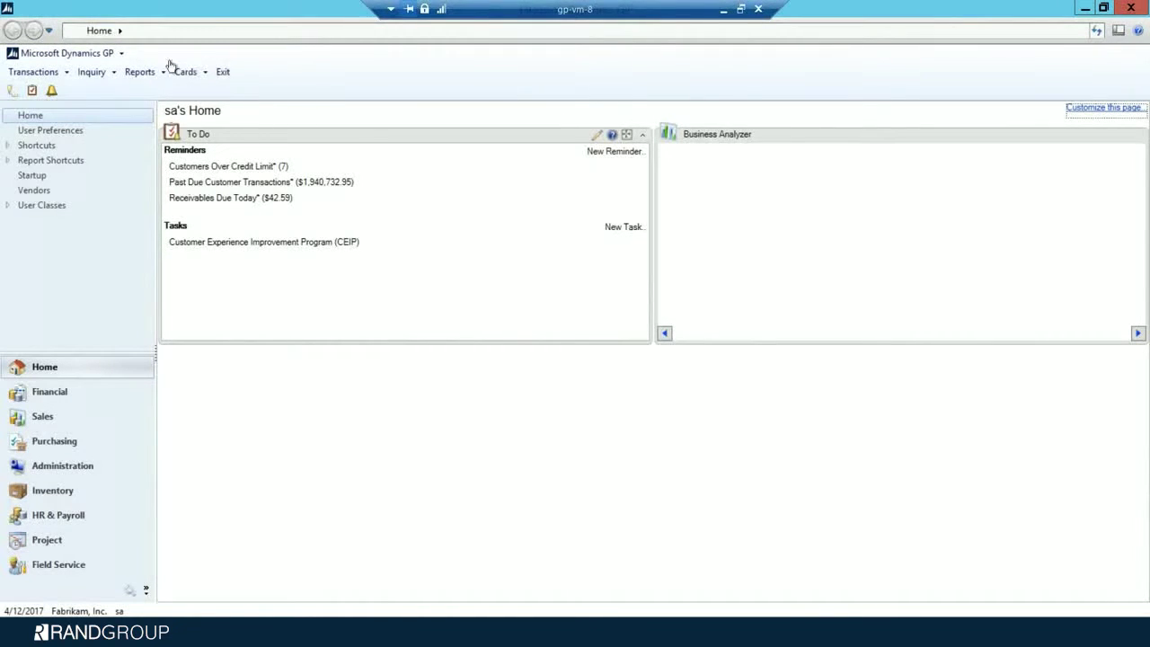
# - From Dynamics GP's Fabrikam, Inc. home page, open the Microsoft Dynamics GP main menu
pyautogui.click(94, 54)
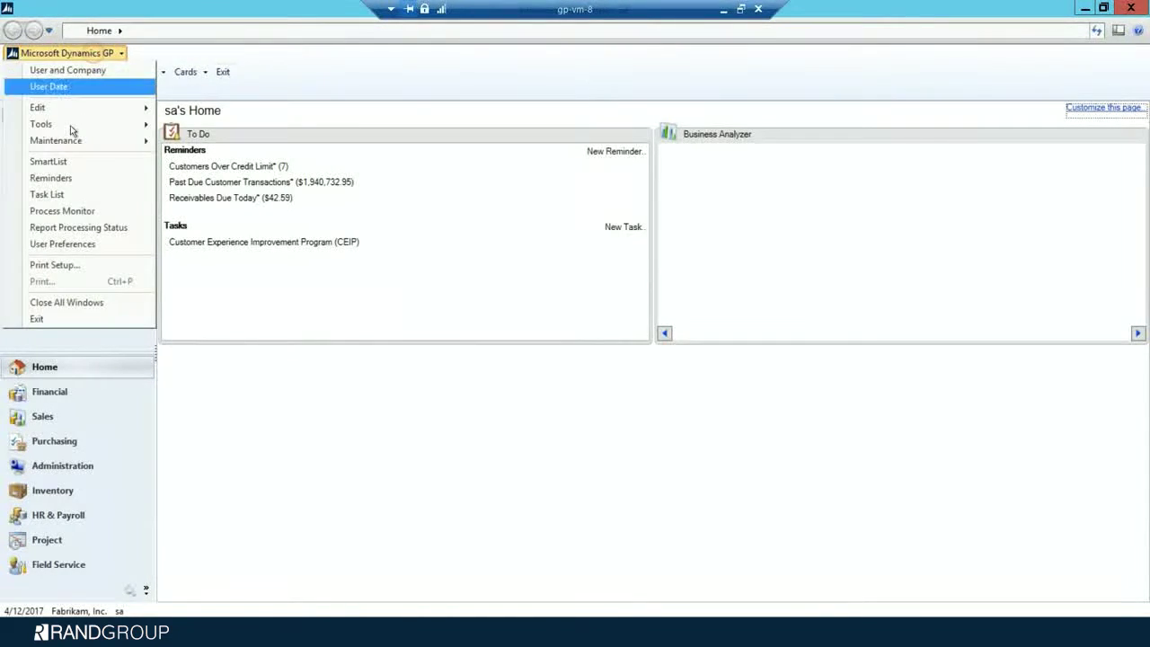
# - In Master Posting, mark the ENTER/MATCH, INVENTORY 1, INVENTORY BATCH and SOP ORDERS batches
pyautogui.moveTo(104, 124)
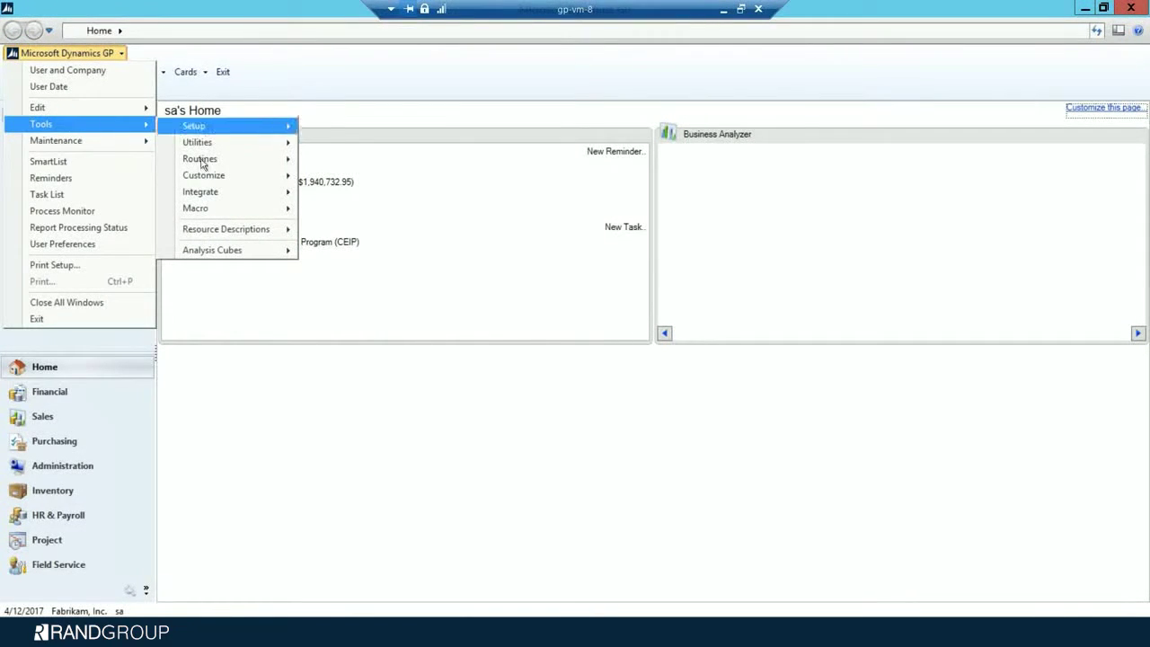
pyautogui.moveTo(202, 159)
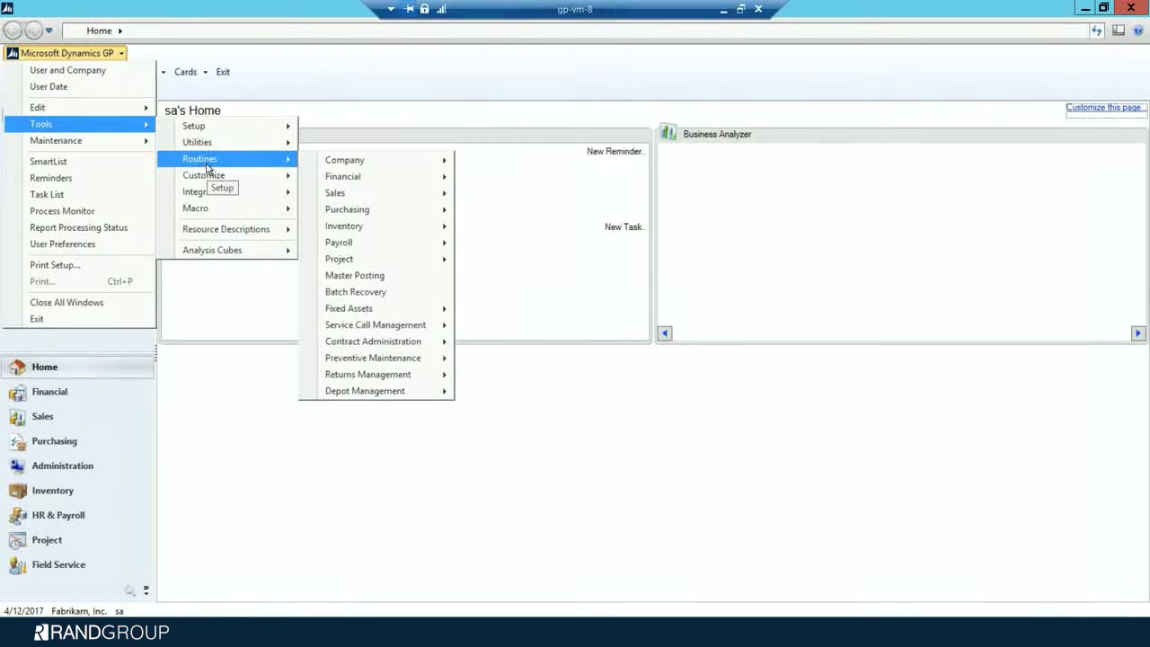
pyautogui.click(371, 275)
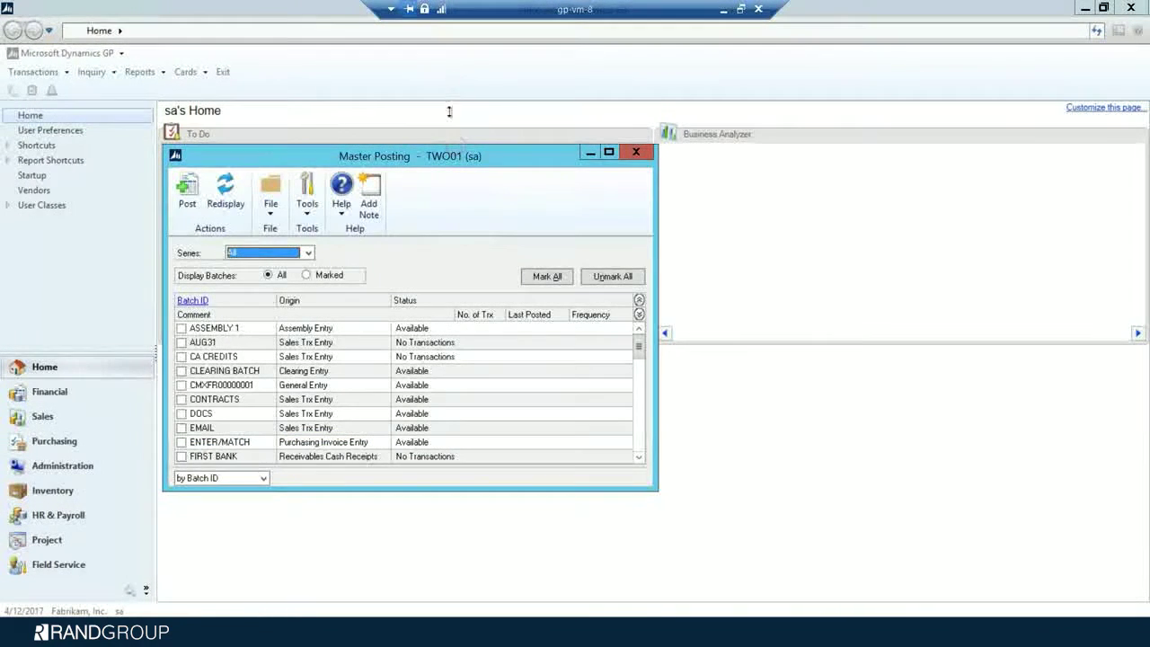
pyautogui.moveTo(441, 148); pyautogui.dragTo(440, 83)
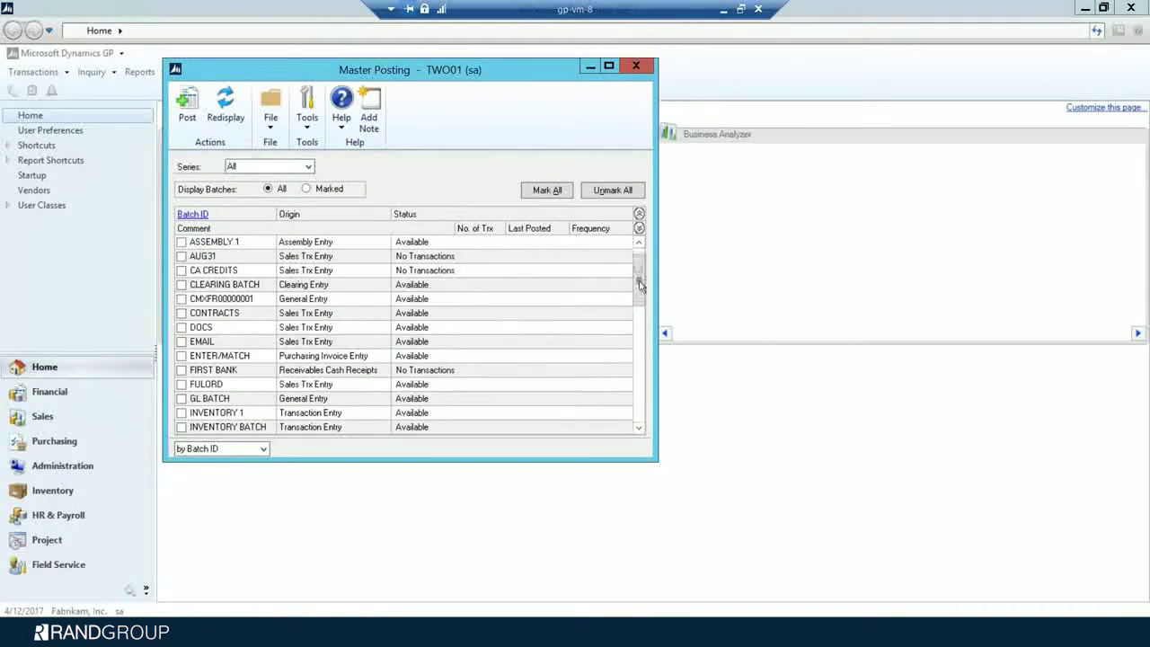
pyautogui.scroll(-2, 636, 271)
pyautogui.click(182, 327)
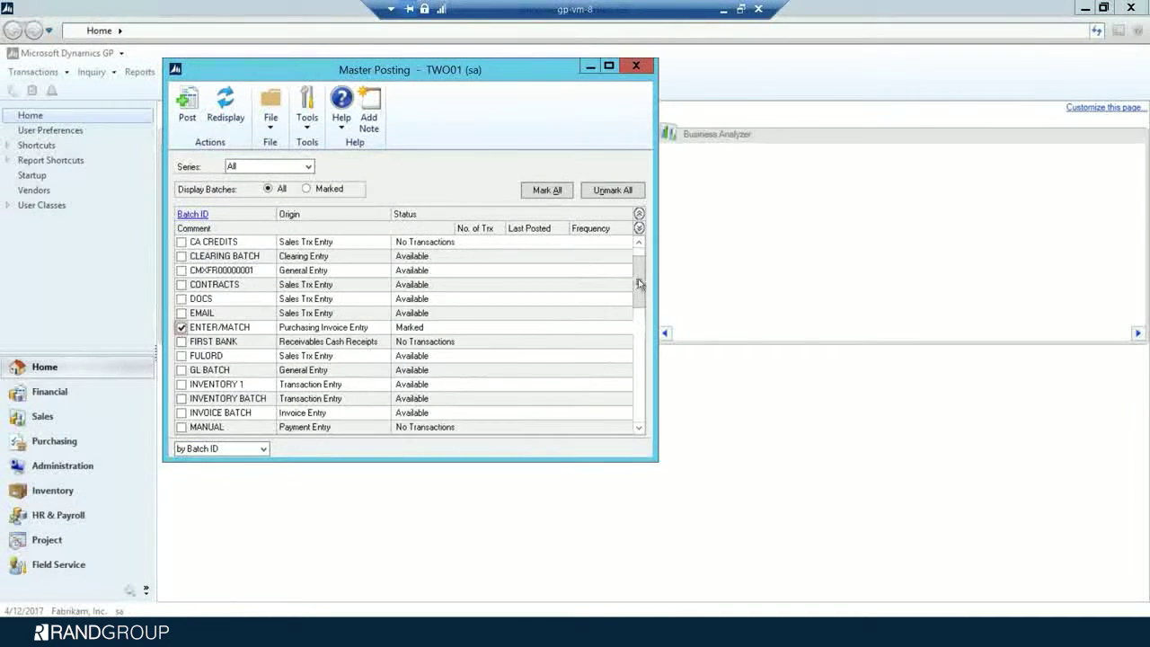
pyautogui.scroll(-2, 639, 287)
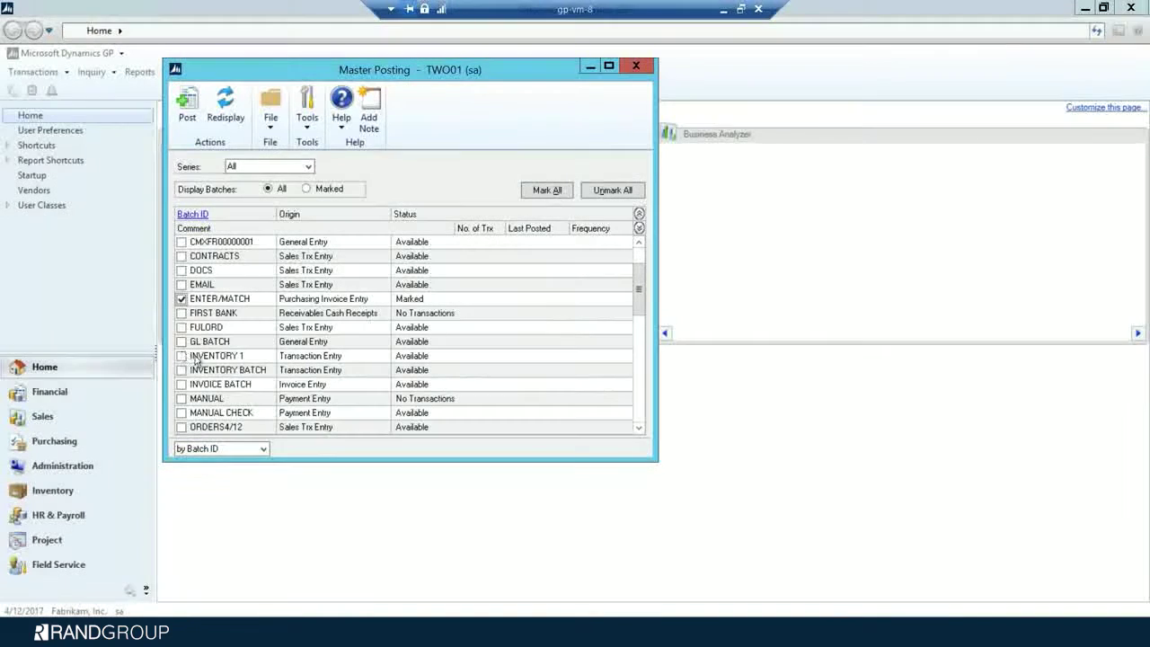
pyautogui.click(181, 369)
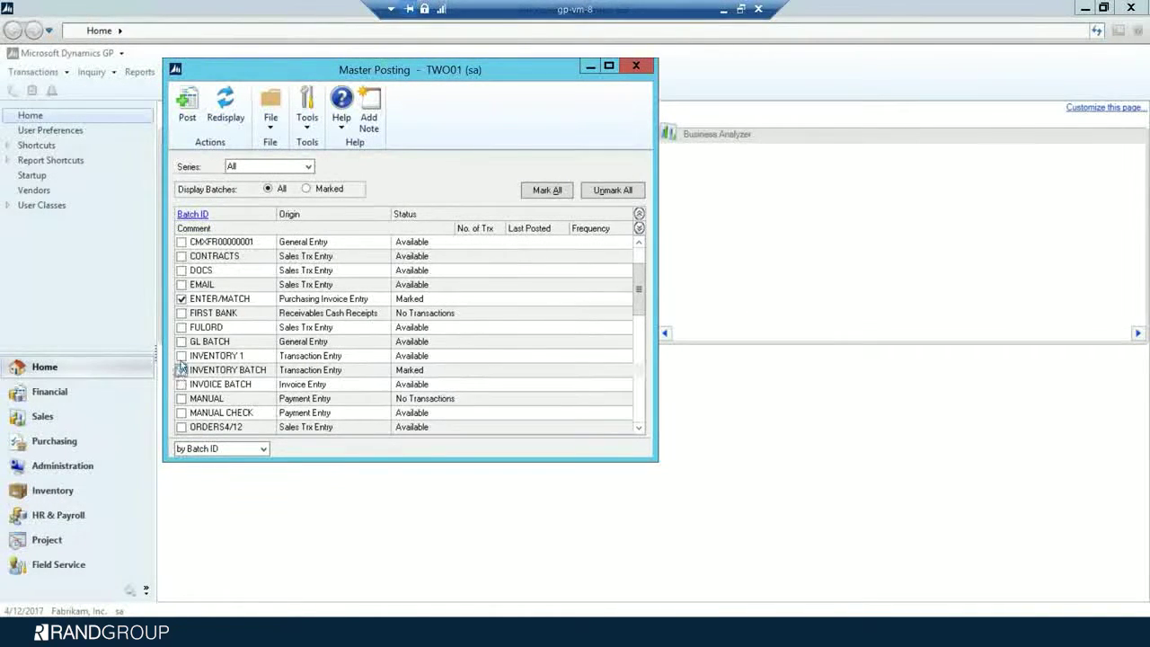
pyautogui.click(181, 355)
pyautogui.moveTo(636, 307); pyautogui.dragTo(637, 334)
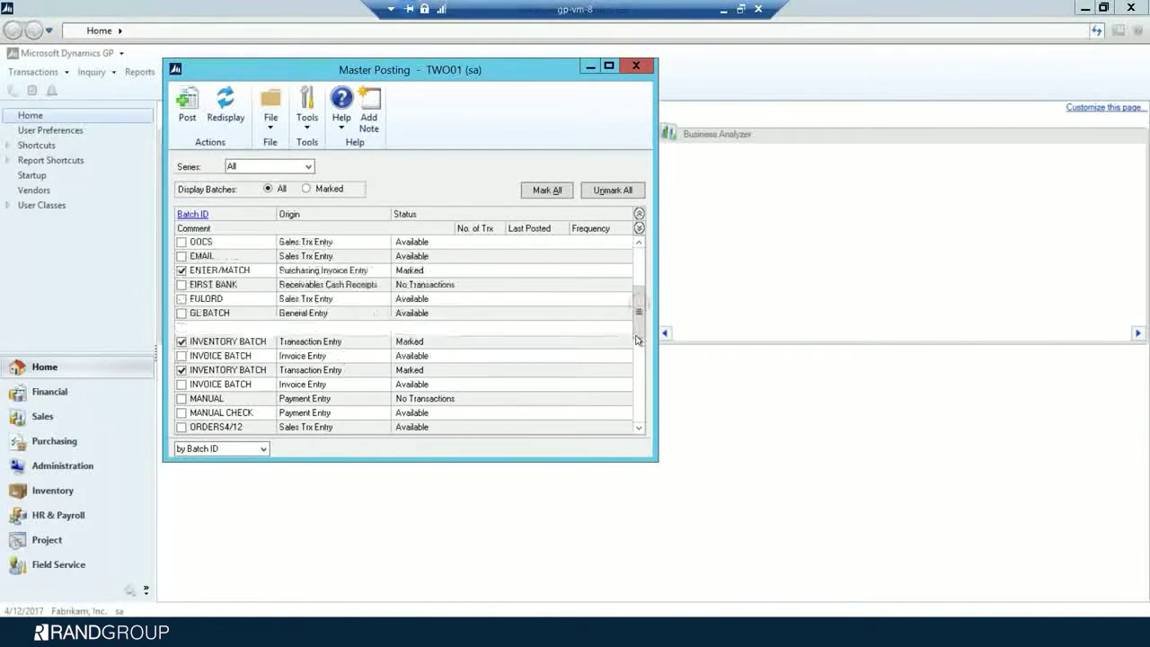
pyautogui.click(639, 385)
pyautogui.click(639, 385)
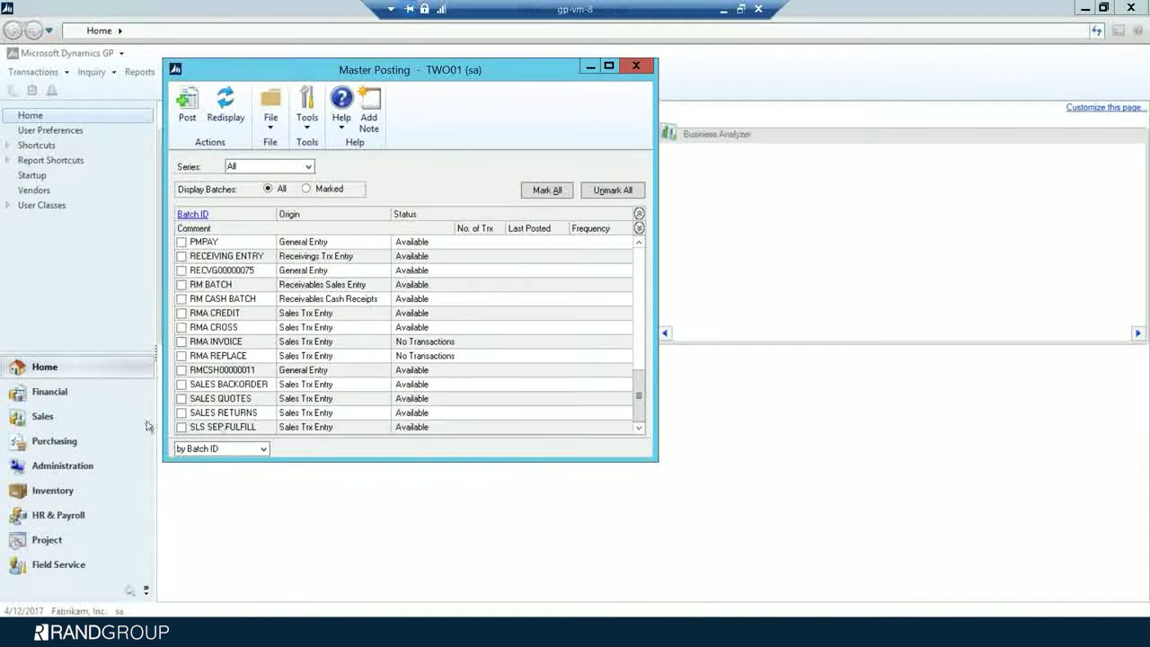
pyautogui.click(640, 425)
pyautogui.click(181, 356)
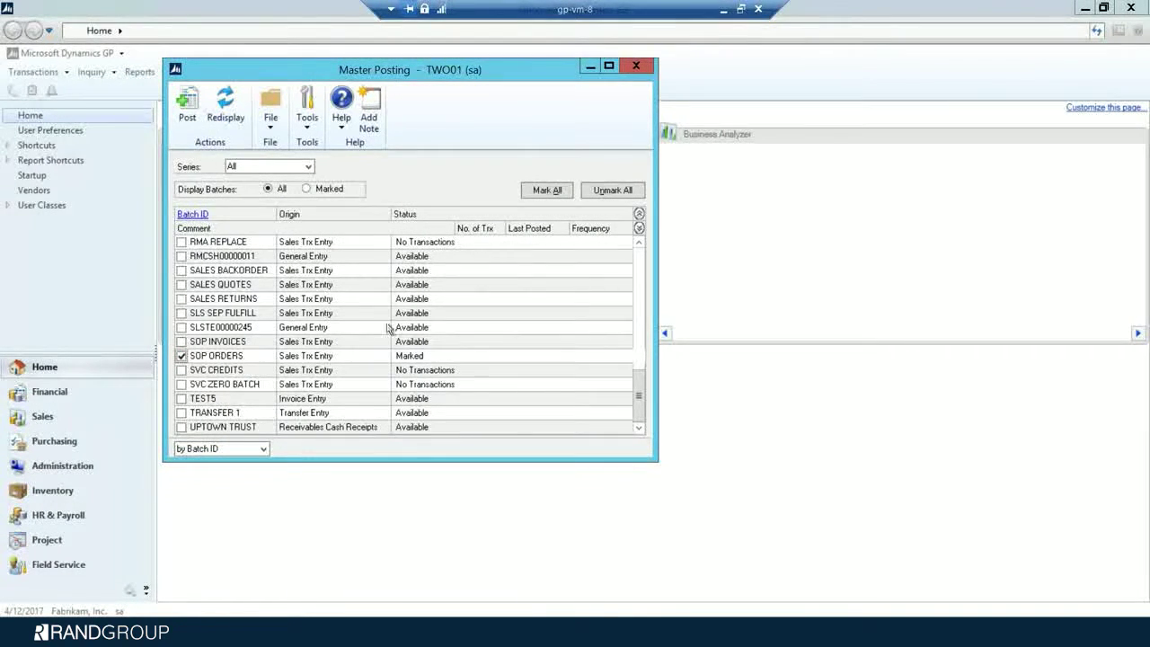
# - Post the marked batches without printing journals, then close Master Posting
pyautogui.click(187, 106)
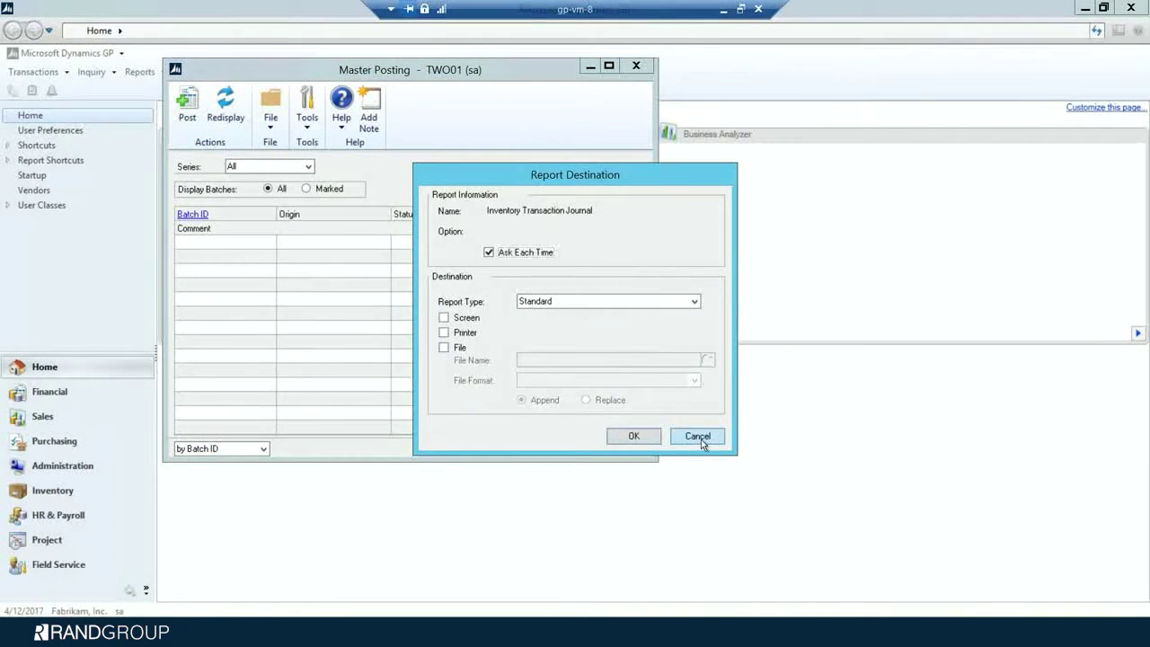
pyautogui.click(700, 439)
pyautogui.click(696, 438)
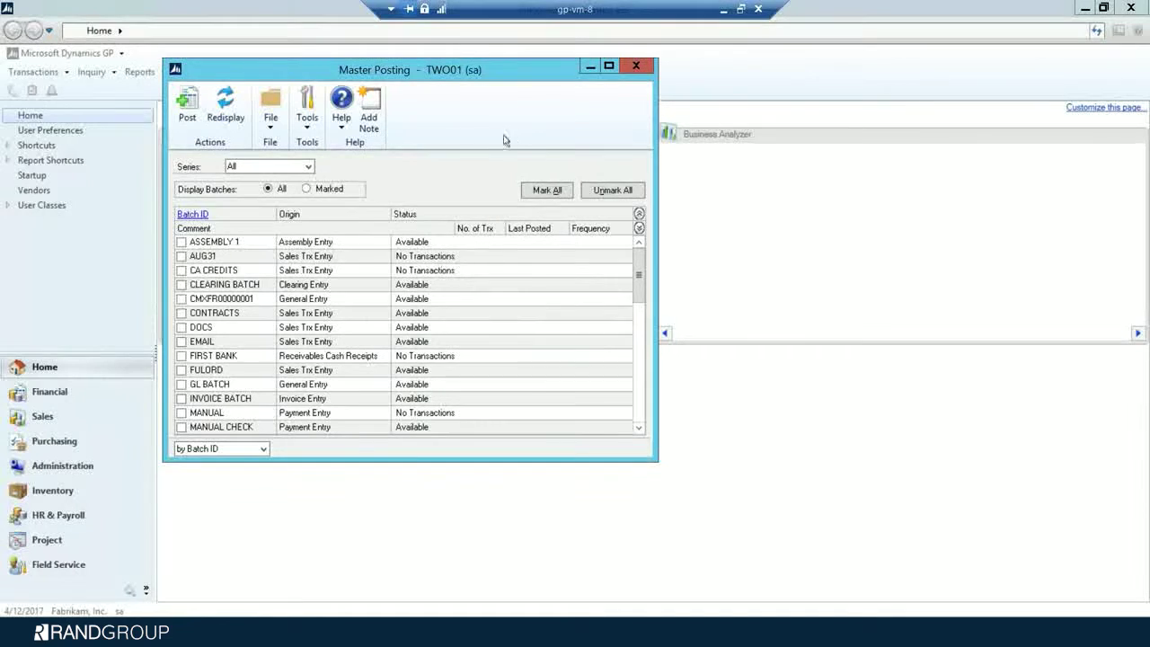
pyautogui.click(637, 68)
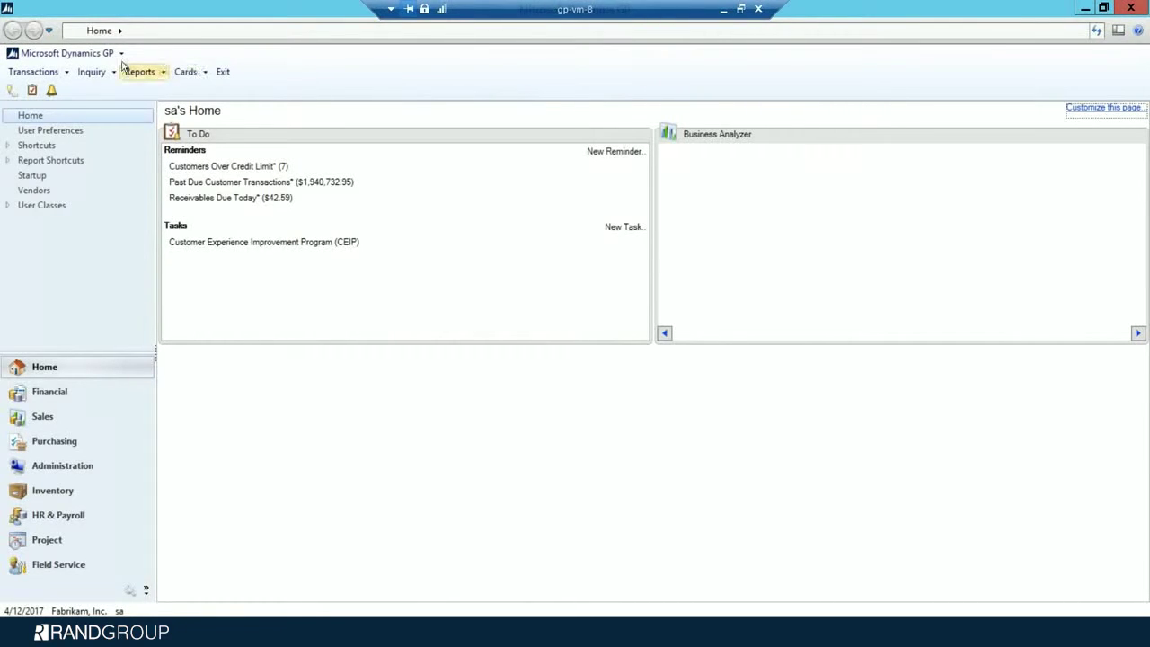
# - Reconcile inventory quantities with Include Item History unchecked, sending the Reconcile Report to screen
pyautogui.click(76, 56)
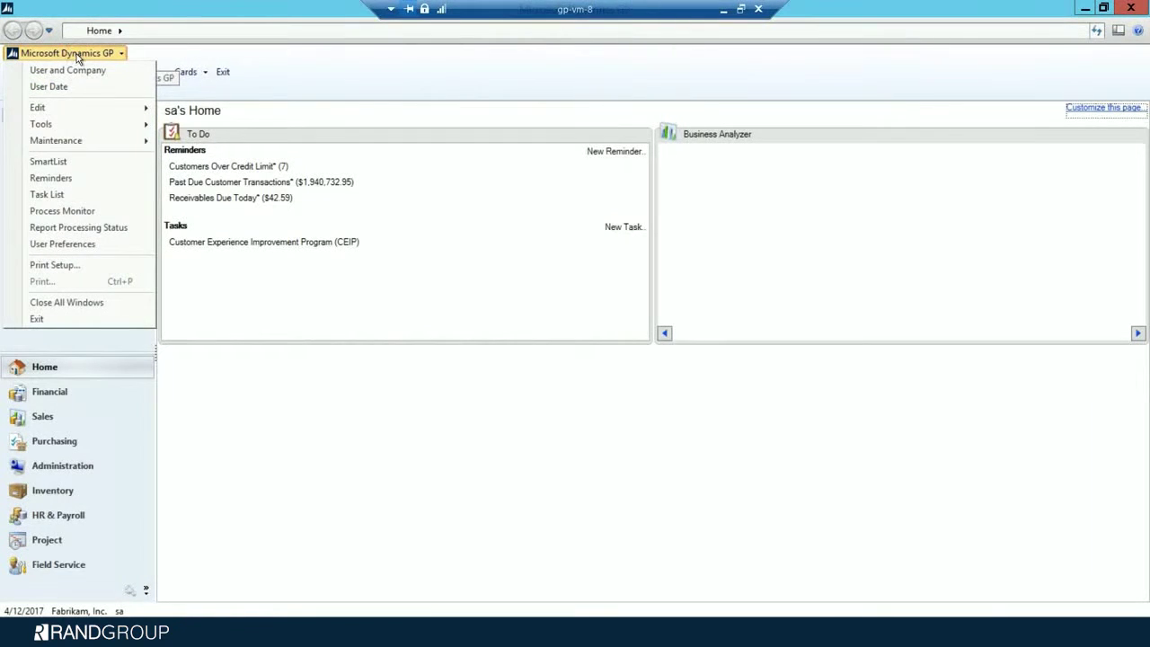
pyautogui.moveTo(74, 123)
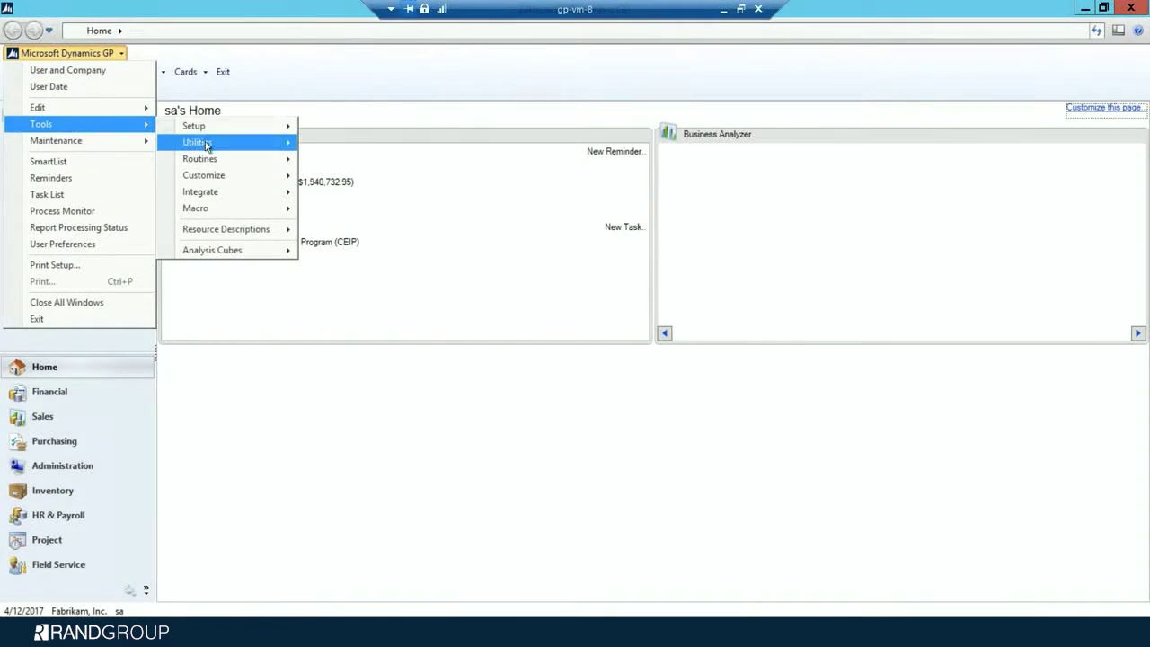
pyautogui.moveTo(205, 143)
pyautogui.moveTo(328, 235)
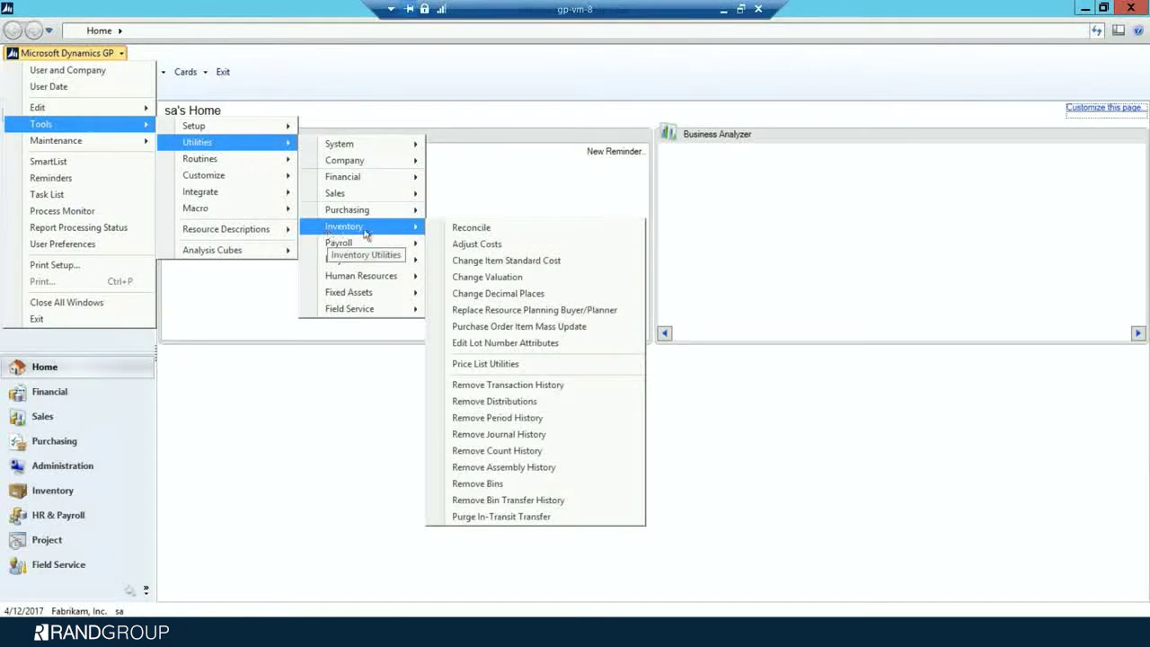
pyautogui.click(472, 226)
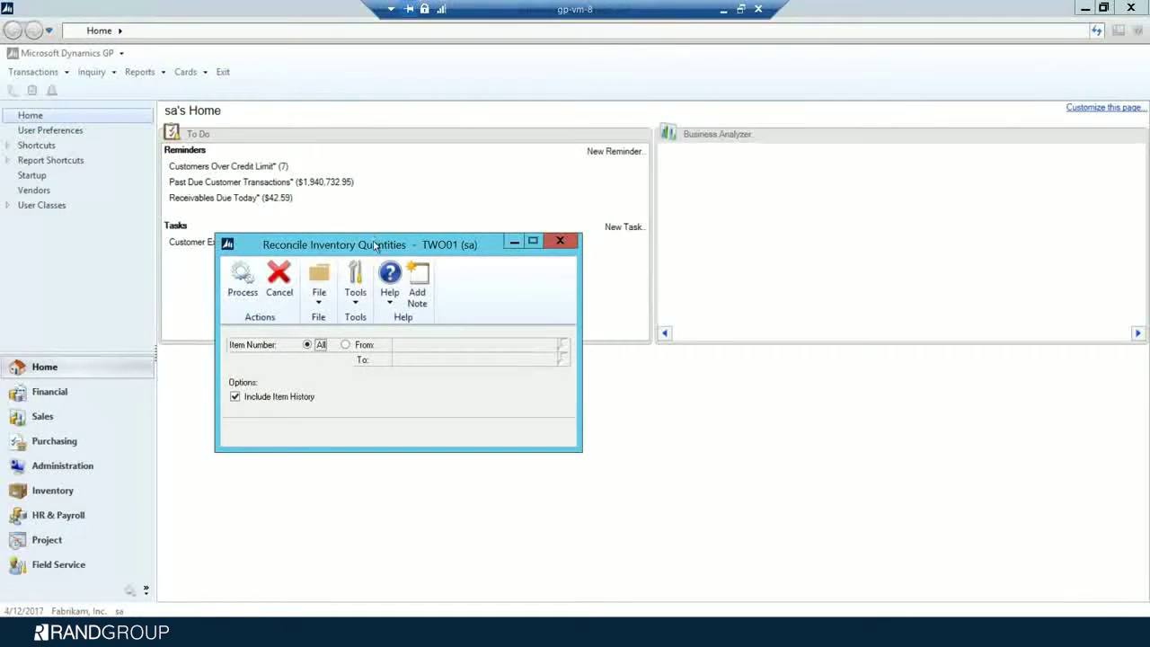
pyautogui.moveTo(377, 245); pyautogui.dragTo(476, 209)
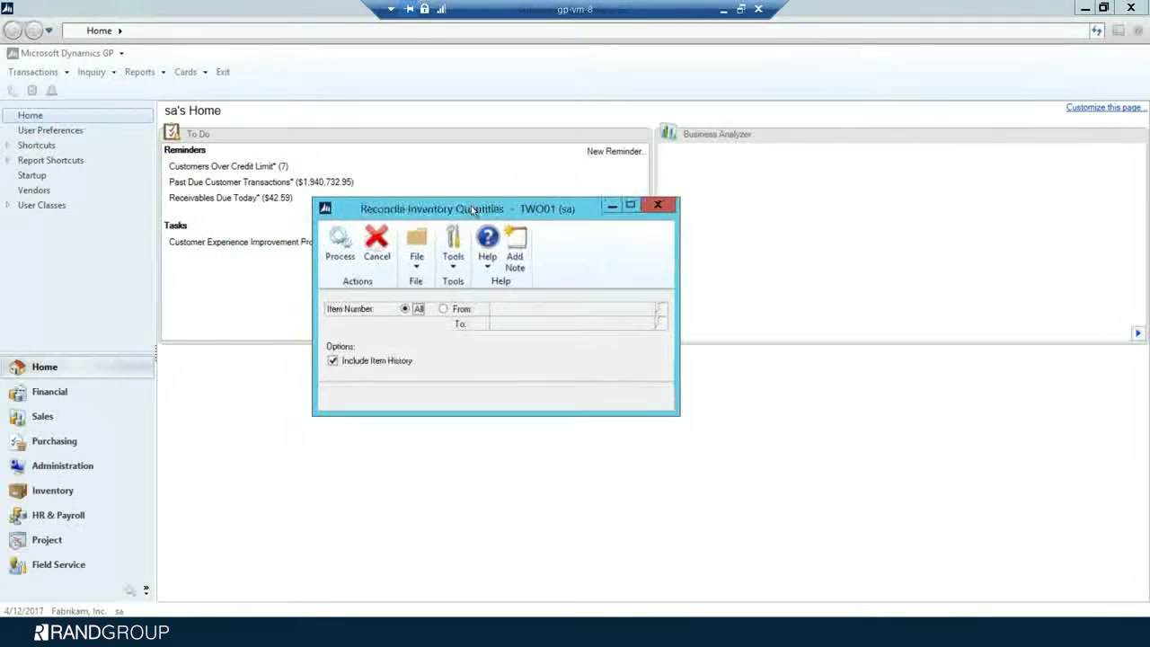
pyautogui.click(332, 361)
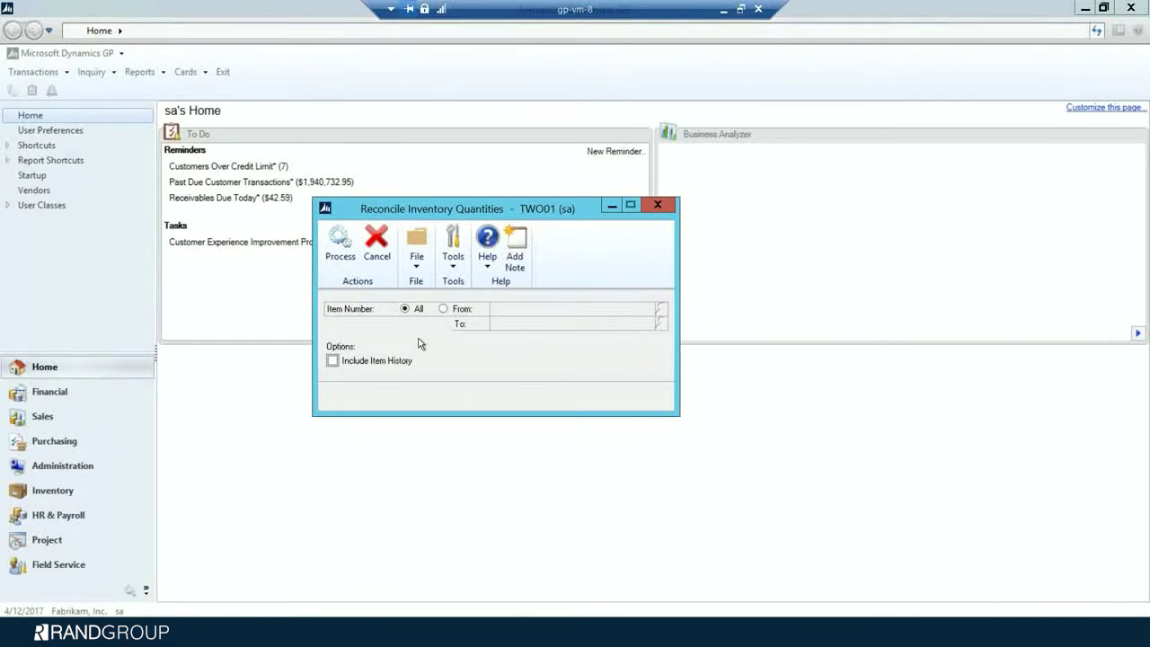
pyautogui.click(348, 255)
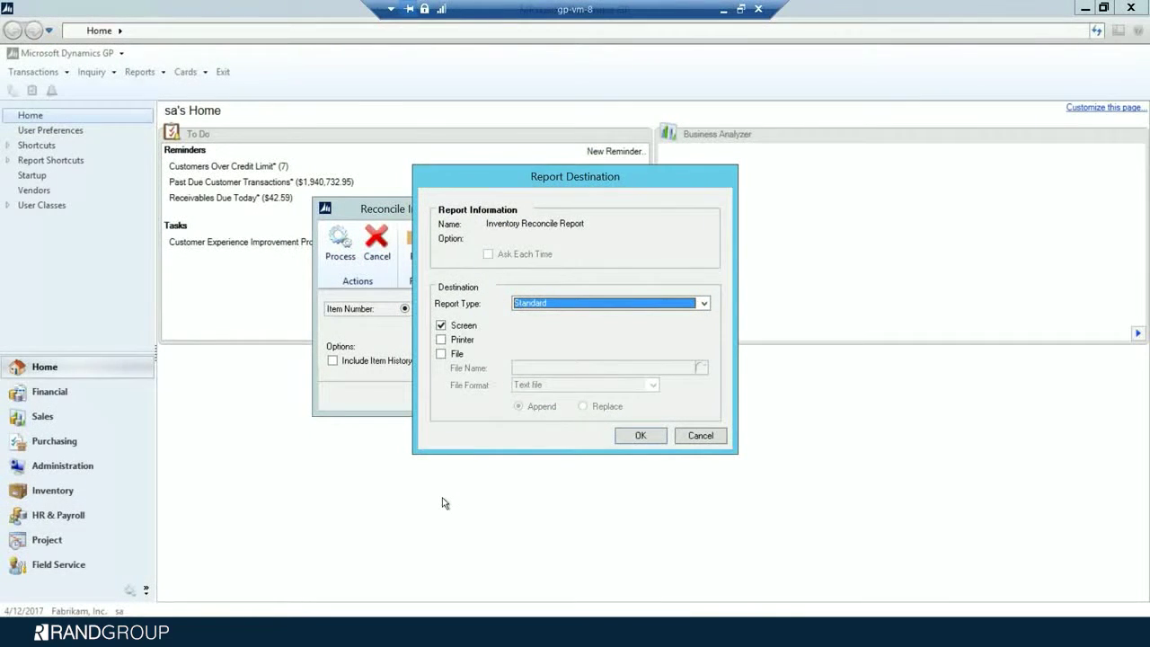
pyautogui.click(640, 435)
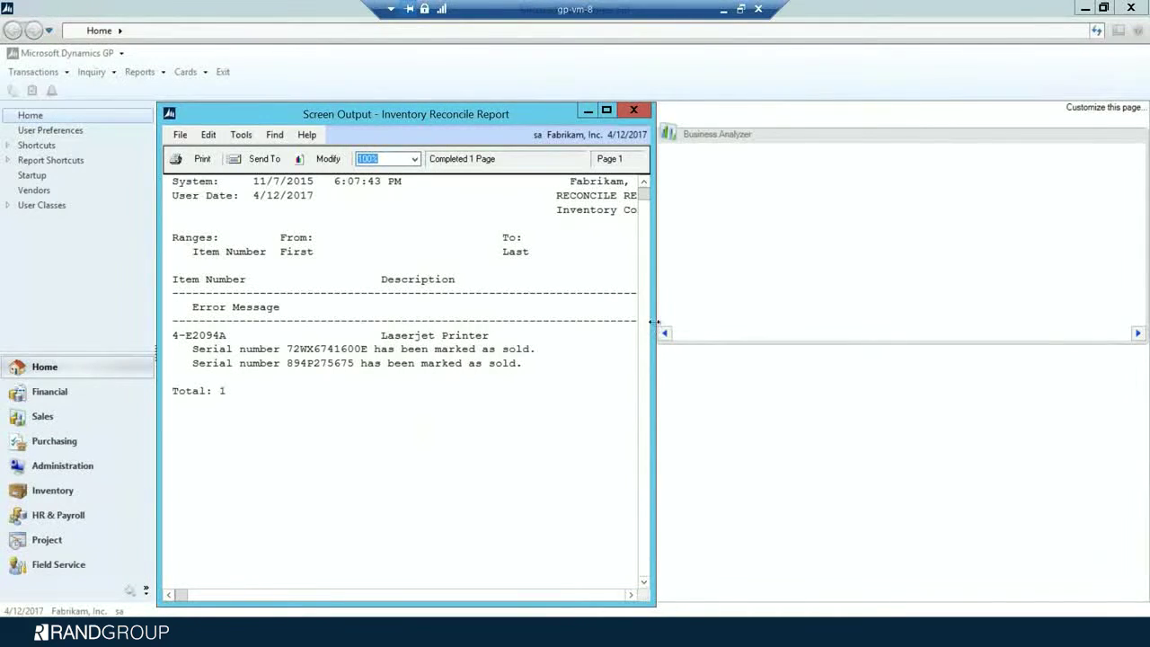
pyautogui.moveTo(654, 322); pyautogui.dragTo(831, 322)
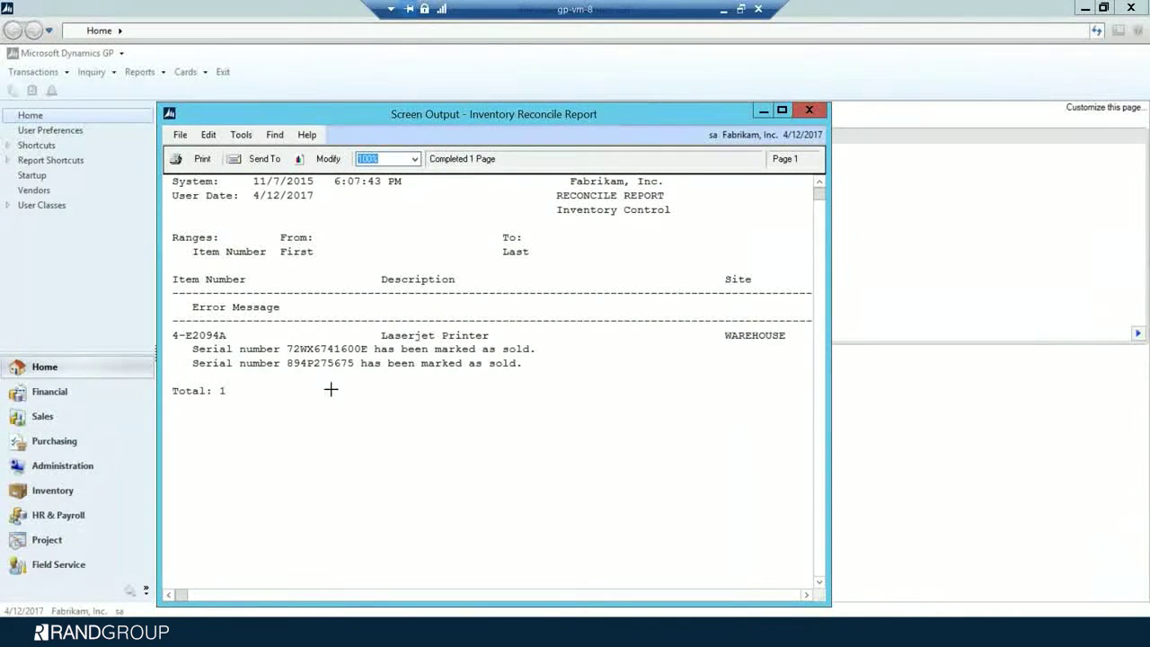
# - Review item 4-E2094A's two sold serial numbers in the Reconcile Report and close it
pyautogui.click(513, 362)
pyautogui.click(811, 111)
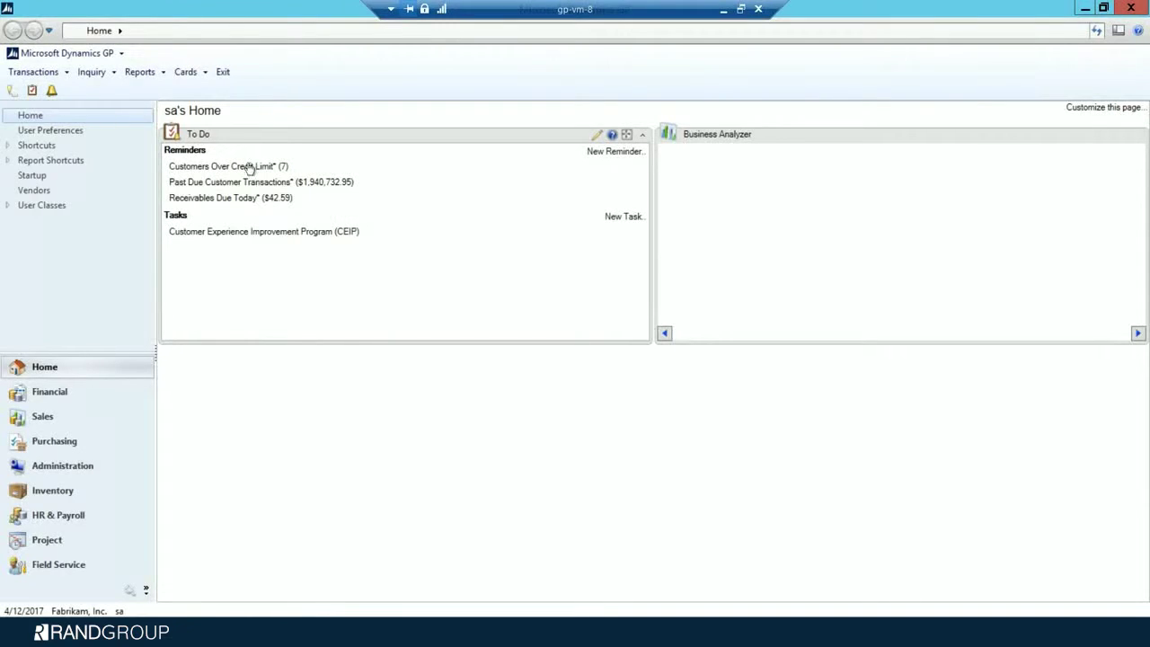
pyautogui.click(50, 73)
# - Load the DEMO stock count schedule and close Mass Add without adding items
pyautogui.moveTo(63, 142)
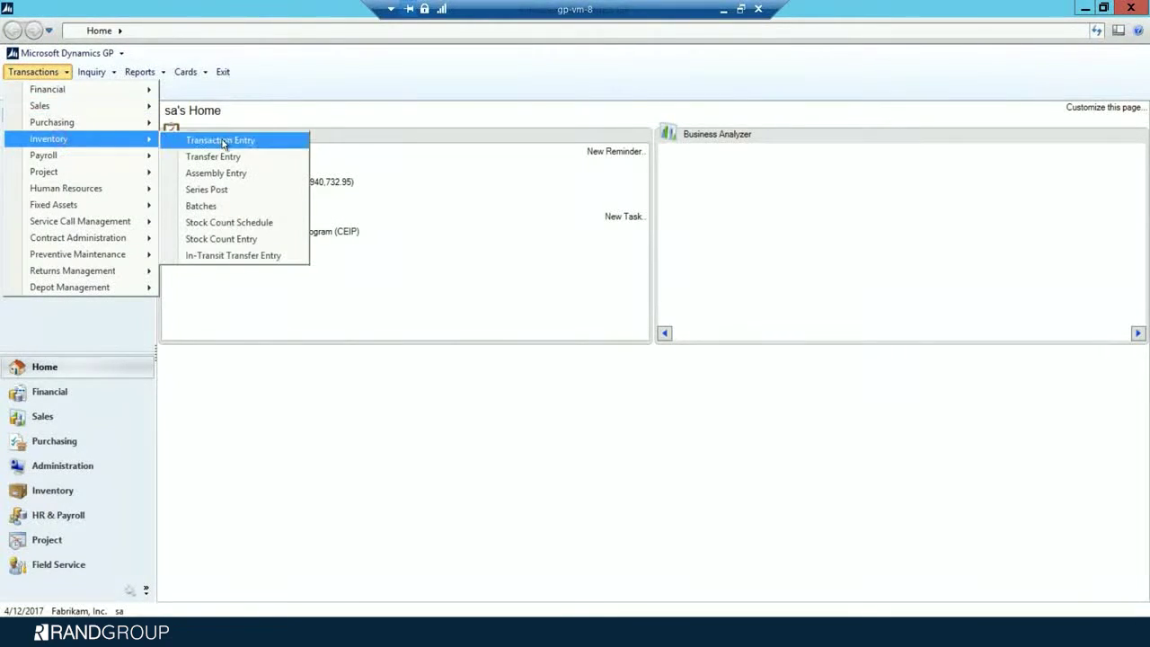
pyautogui.click(227, 223)
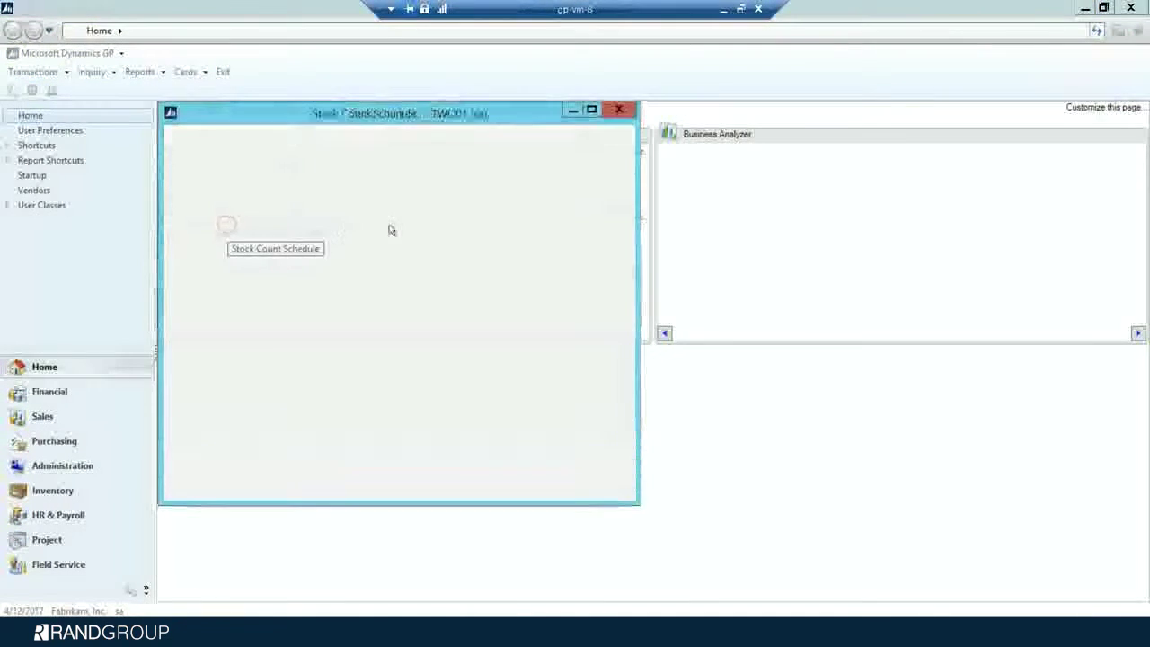
pyautogui.click(367, 211)
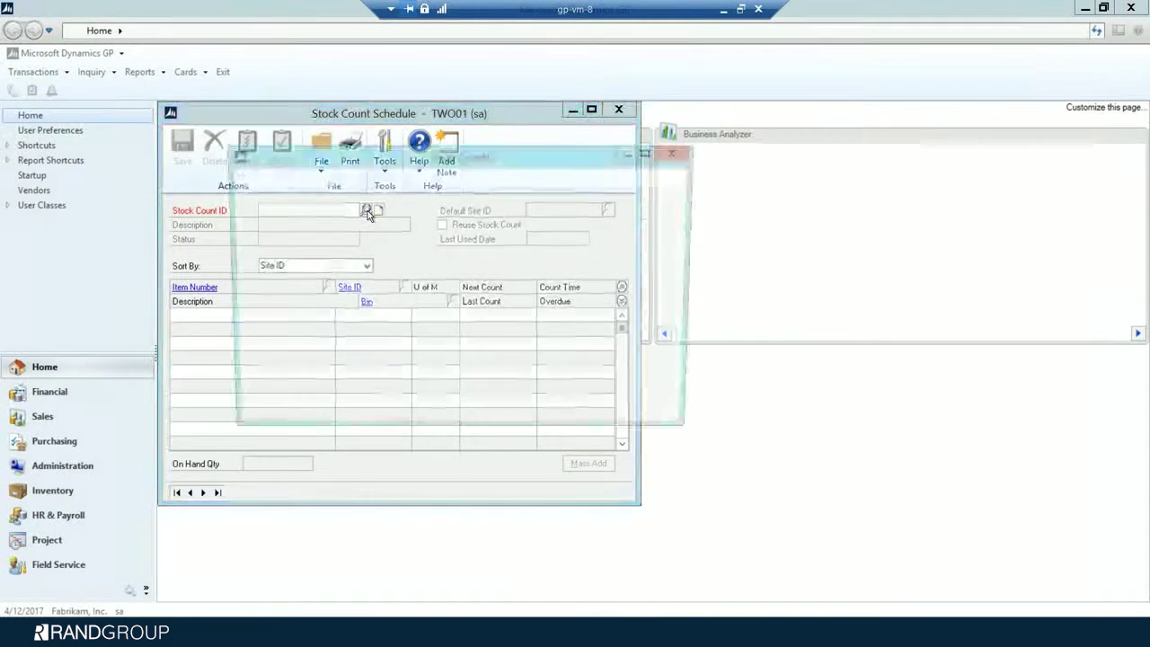
pyautogui.click(346, 307)
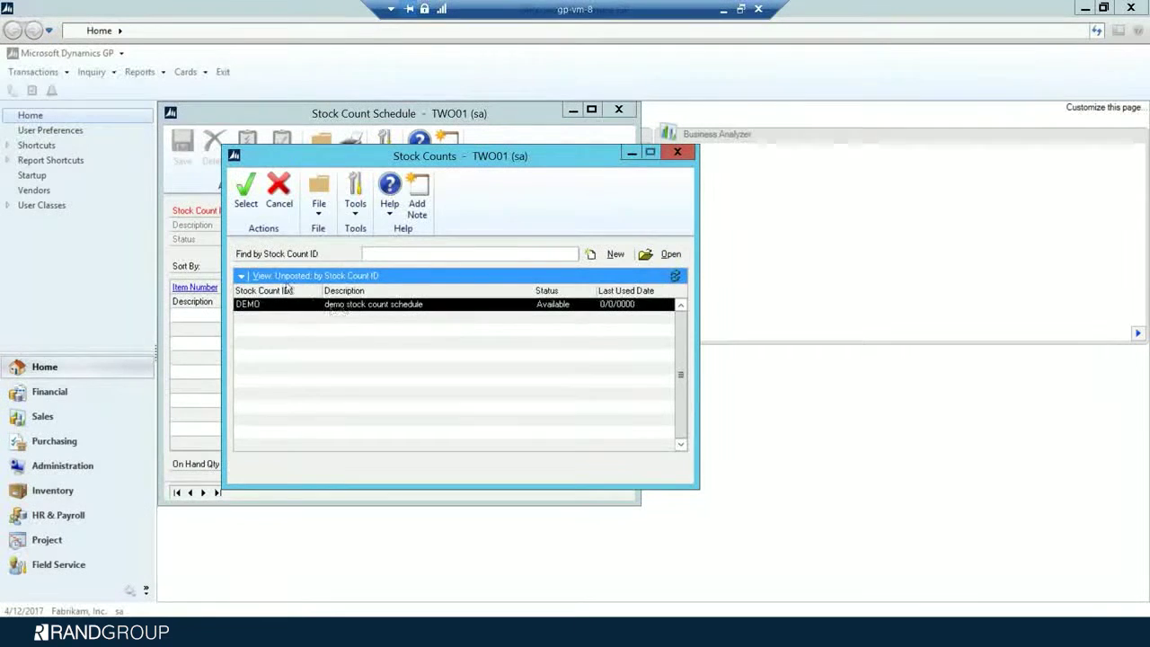
pyautogui.click(246, 188)
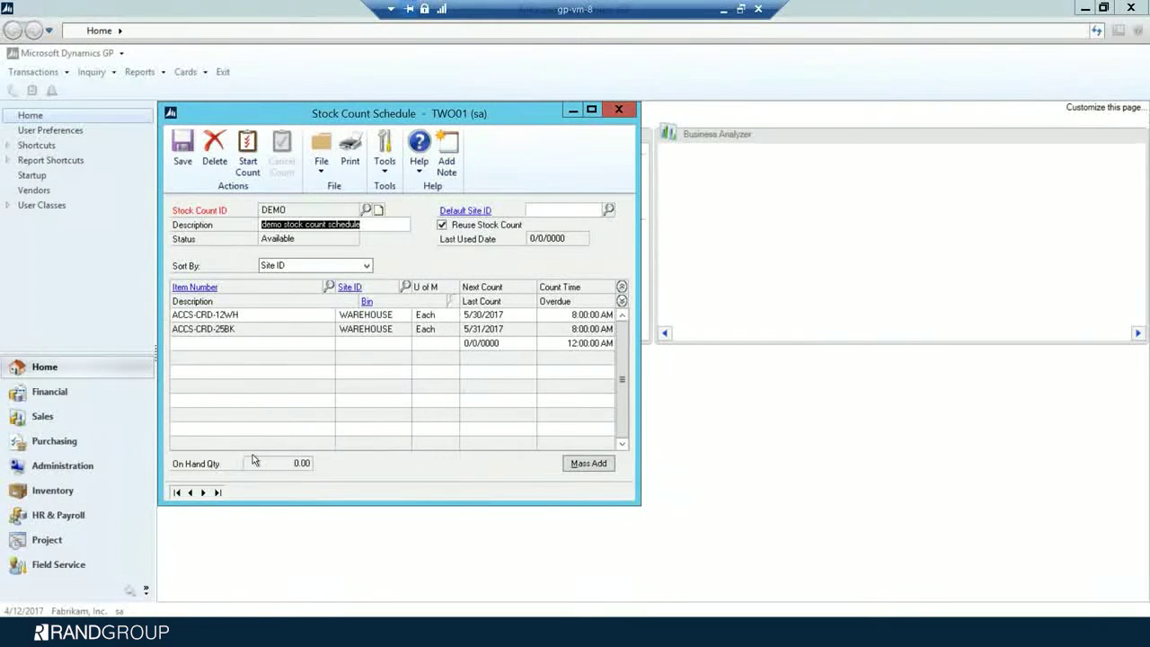
pyautogui.click(588, 463)
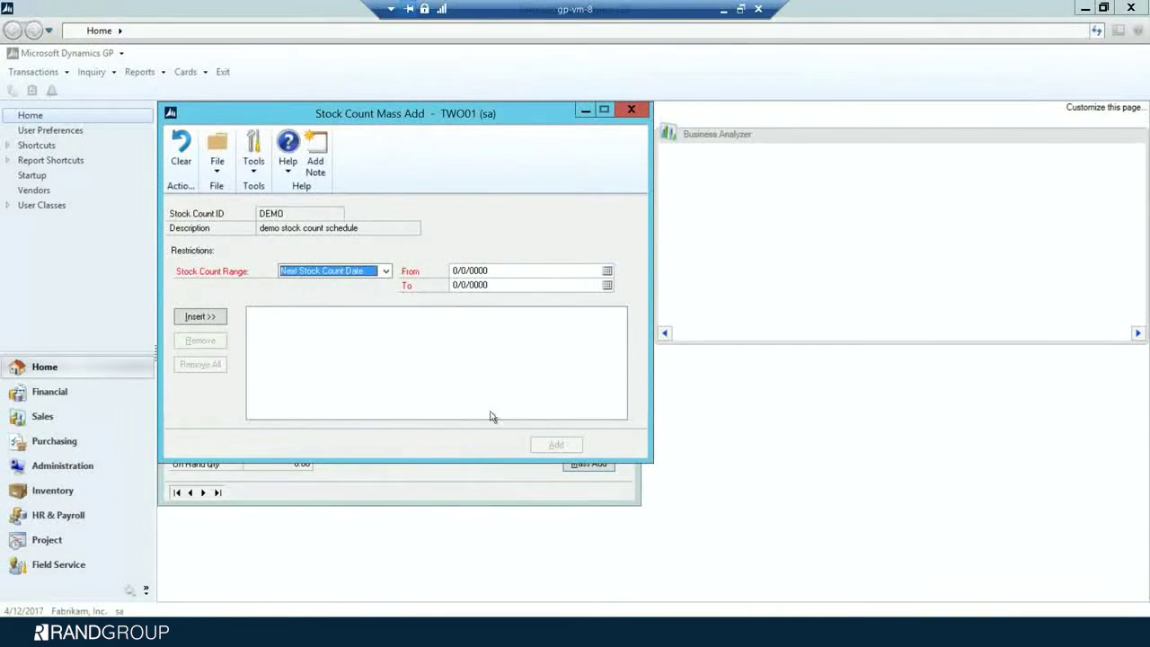
pyautogui.click(631, 111)
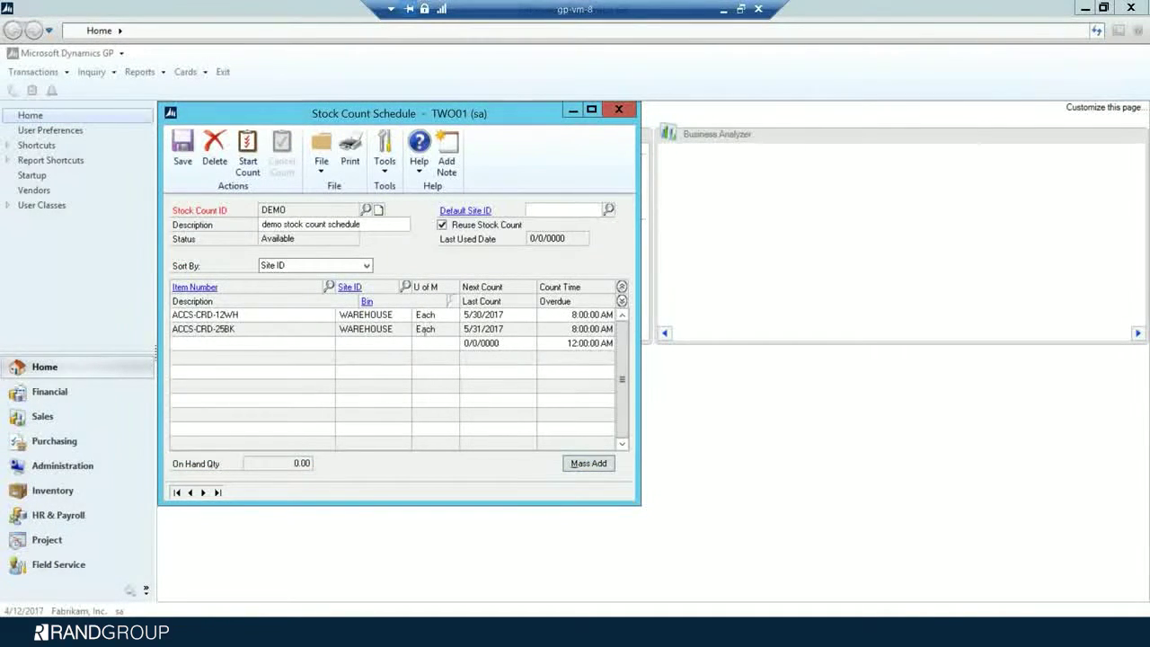
# - Set the DEMO schedule's Default Site ID to WAREHOUSE
pyautogui.click(580, 210)
pyautogui.write('WARE')
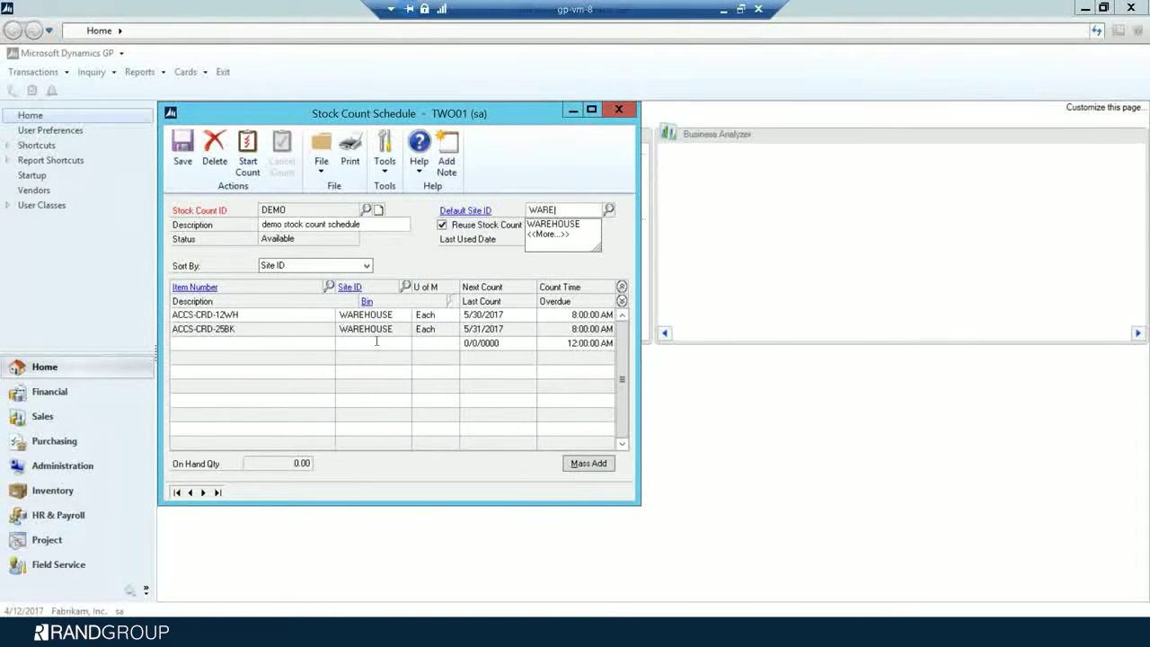
pyautogui.write('HOUSE')
pyautogui.press('Tab')
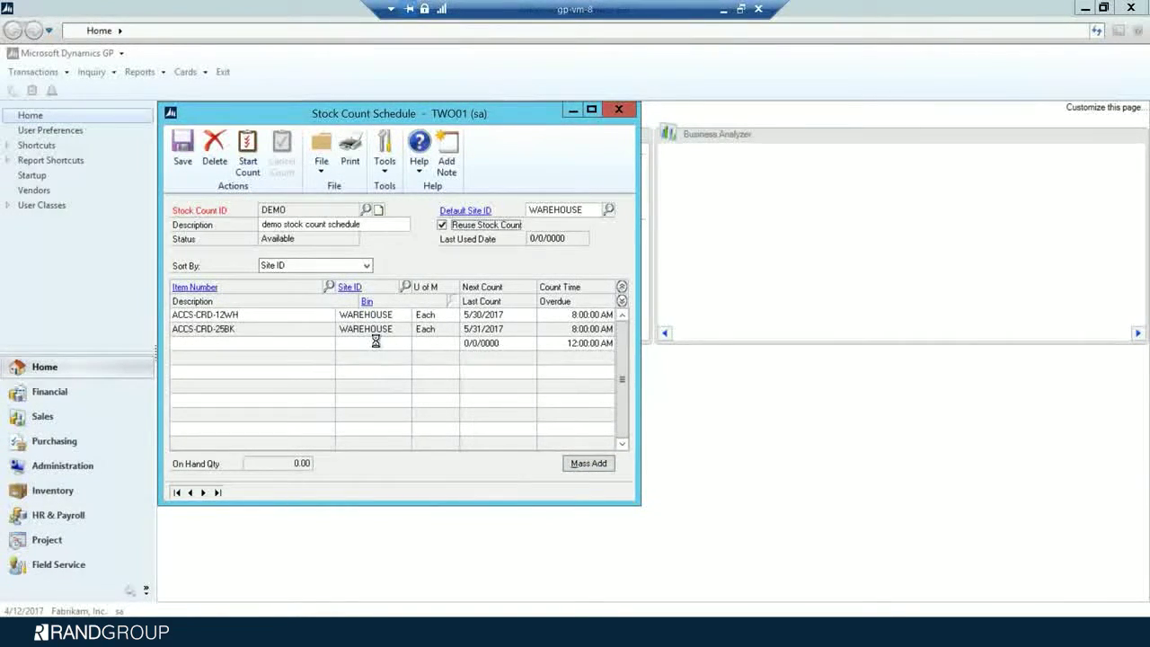
pyautogui.click(249, 160)
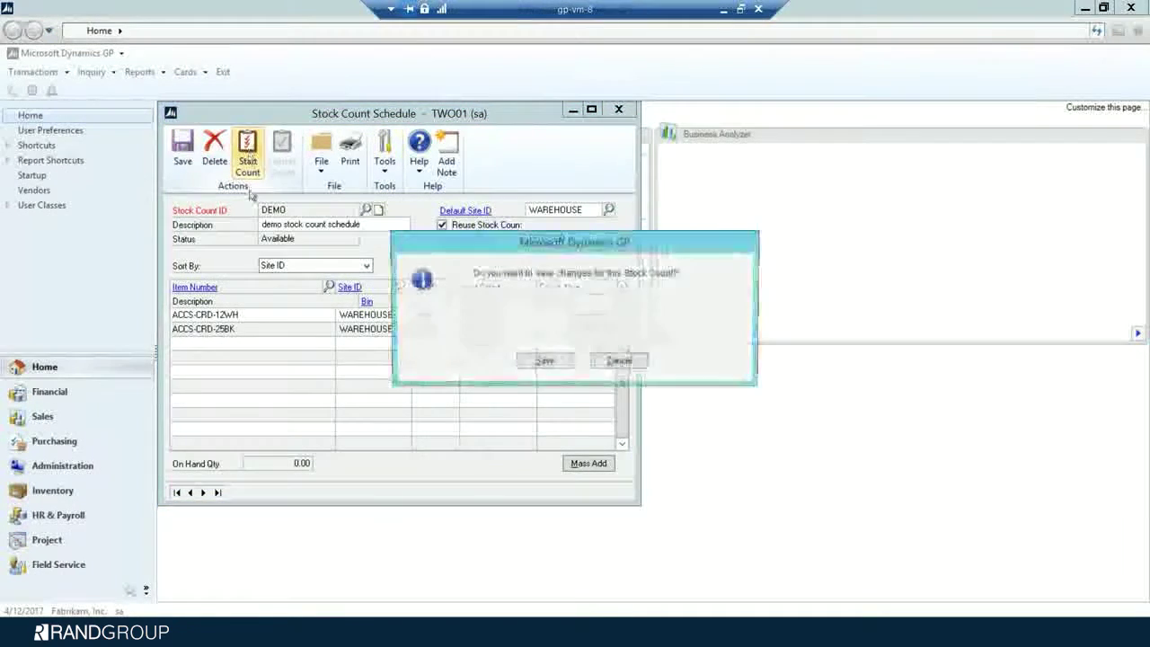
# - Save and start the DEMO count, sending exception list and count forms with on-hand quantities to screen
pyautogui.click(544, 362)
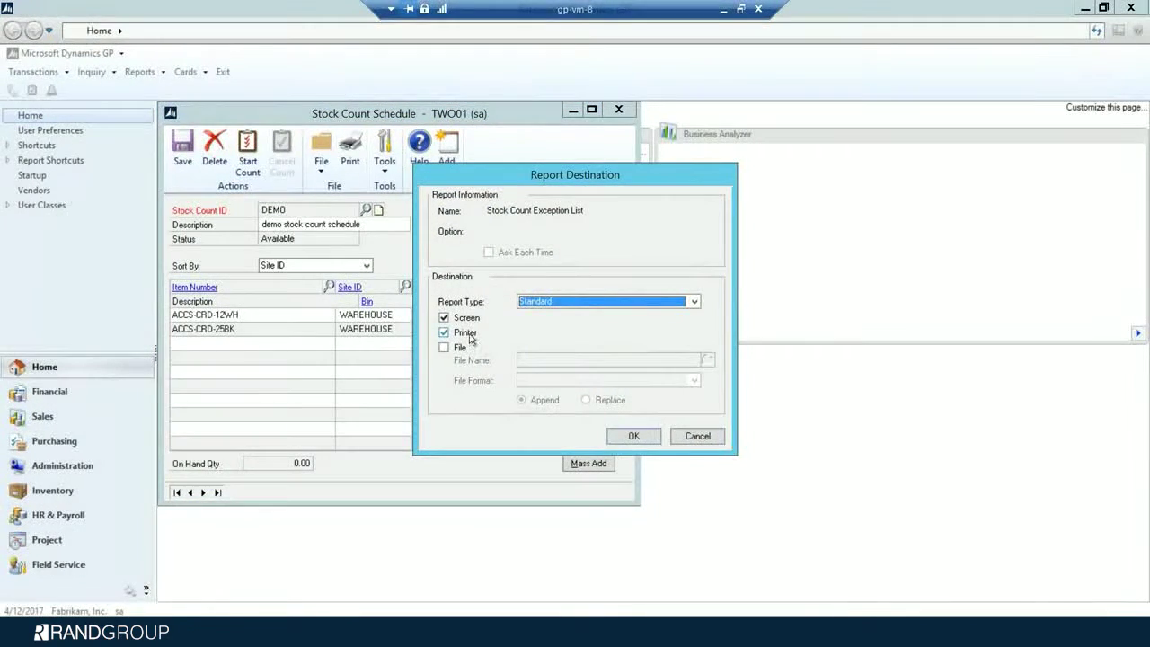
pyautogui.click(467, 334)
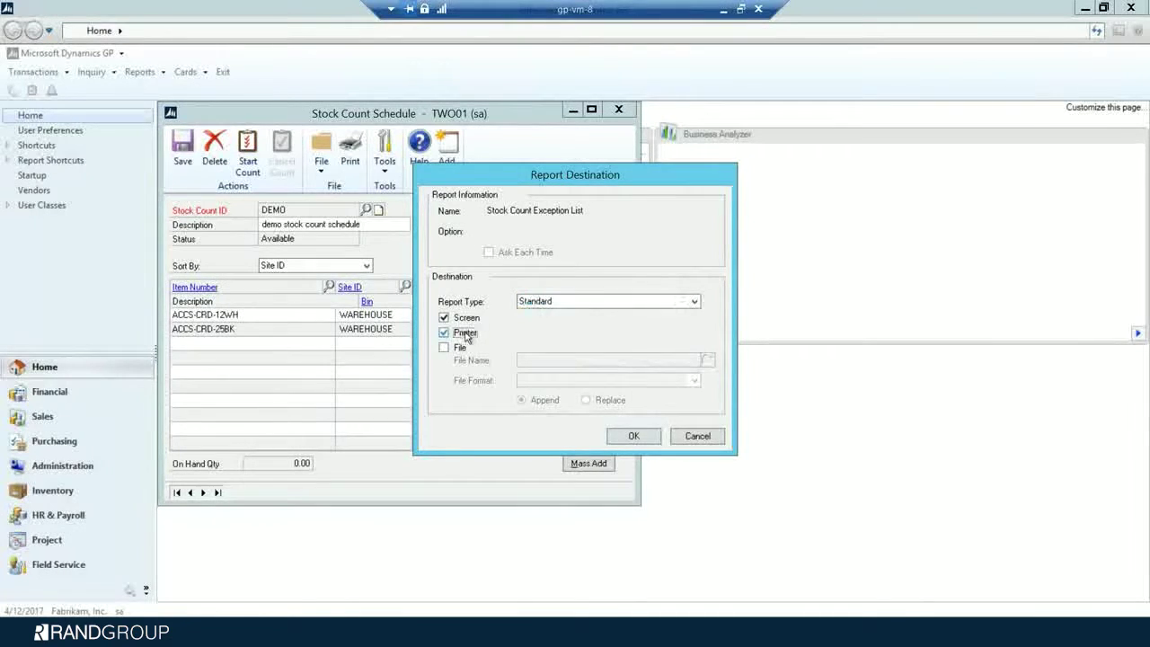
pyautogui.click(642, 439)
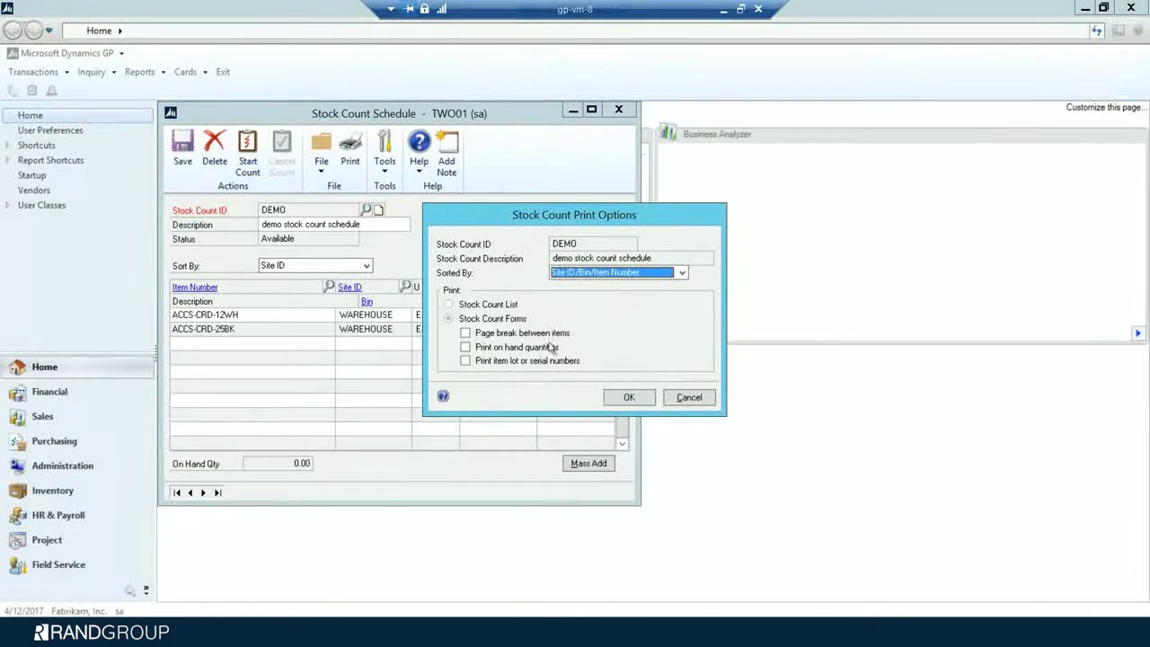
pyautogui.click(465, 347)
pyautogui.click(632, 397)
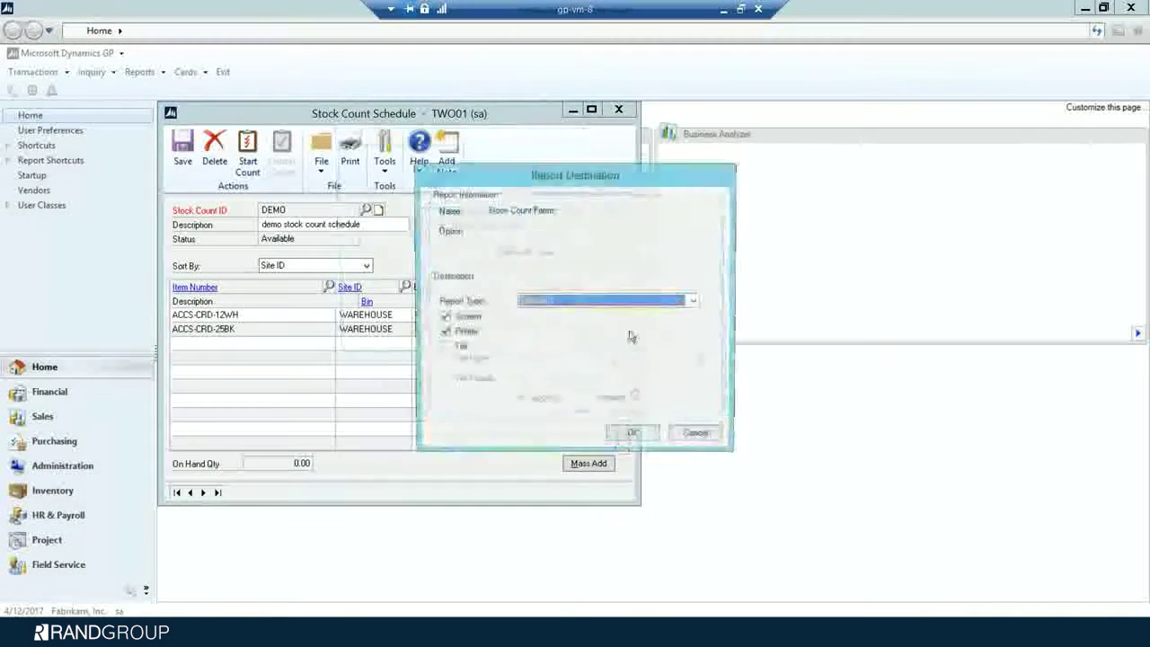
pyautogui.click(444, 332)
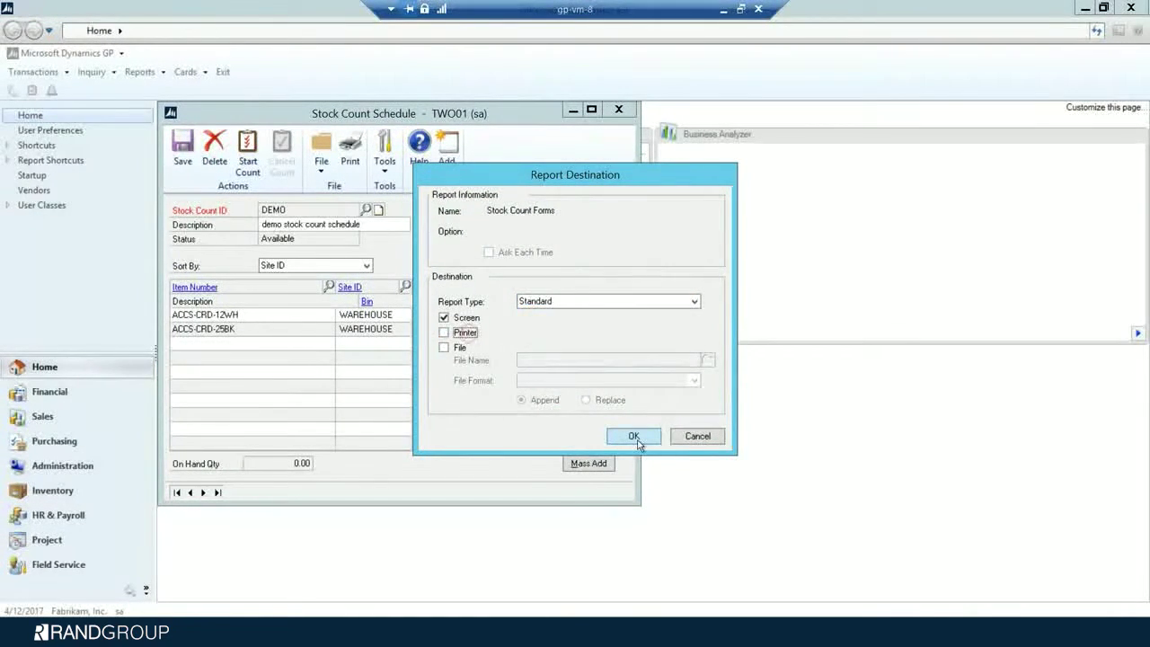
pyautogui.click(633, 436)
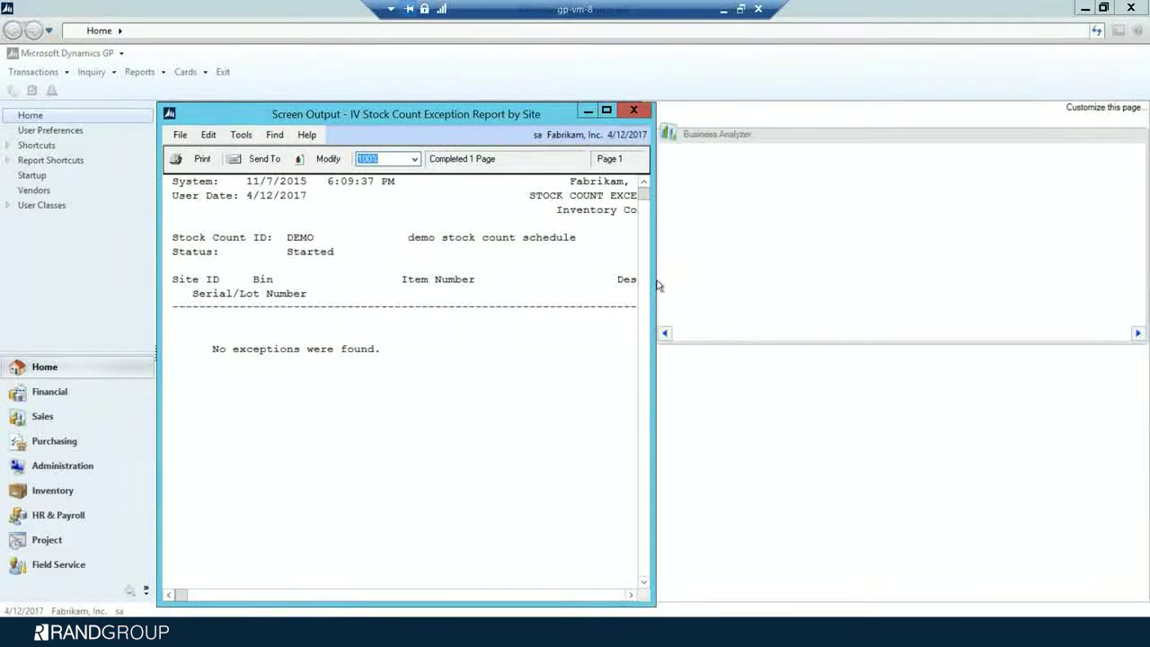
# - Review the stock count exception report and count forms report, then close both
pyautogui.moveTo(656, 285); pyautogui.dragTo(850, 278)
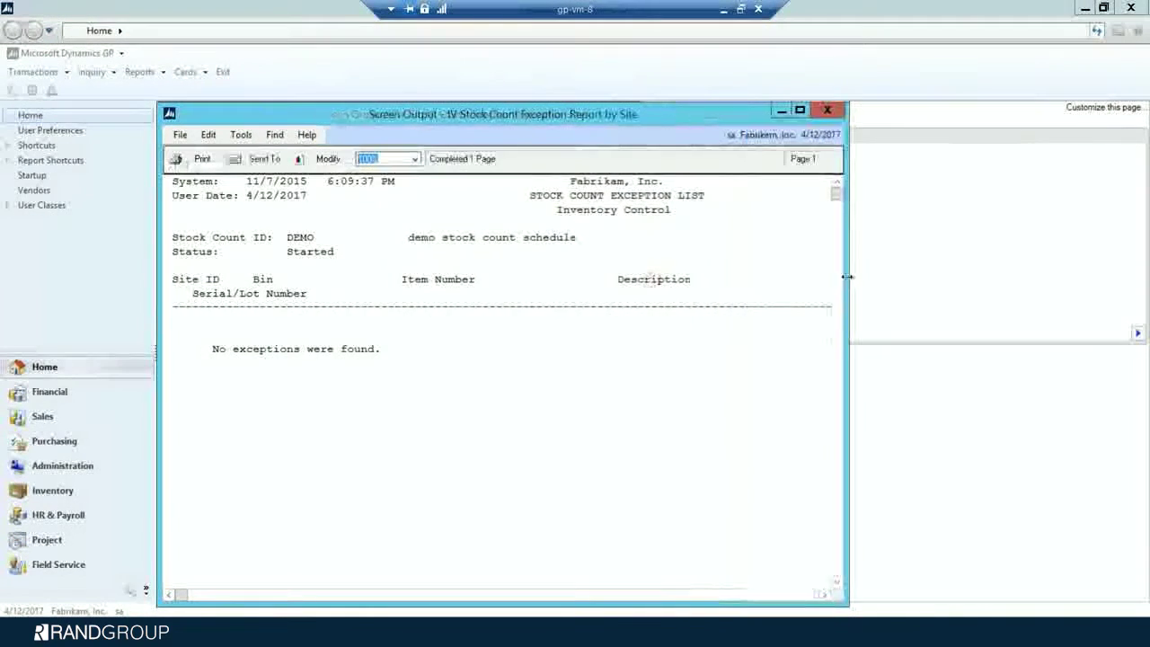
pyautogui.click(827, 111)
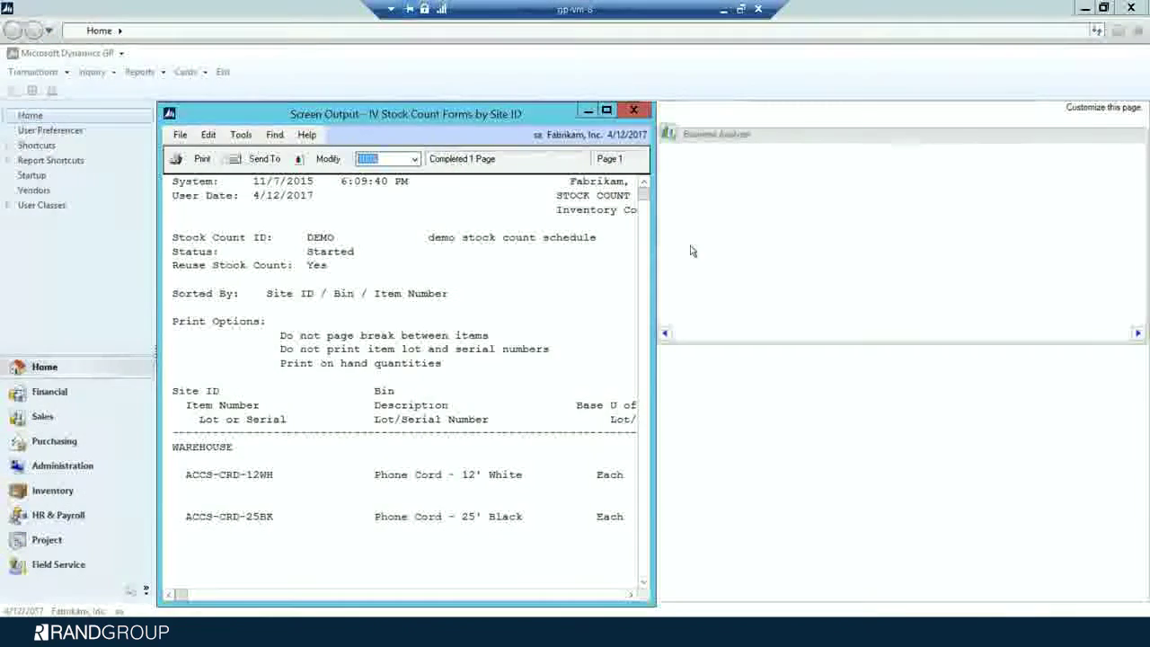
pyautogui.moveTo(653, 290); pyautogui.dragTo(1027, 277)
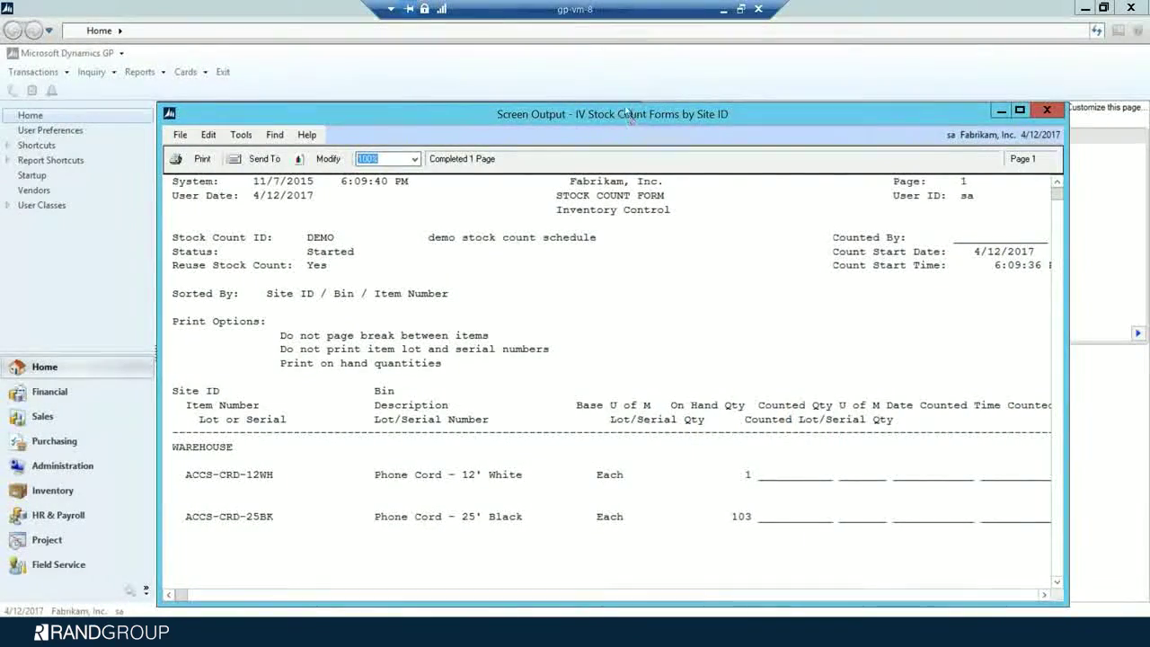
pyautogui.moveTo(632, 115); pyautogui.dragTo(617, 79)
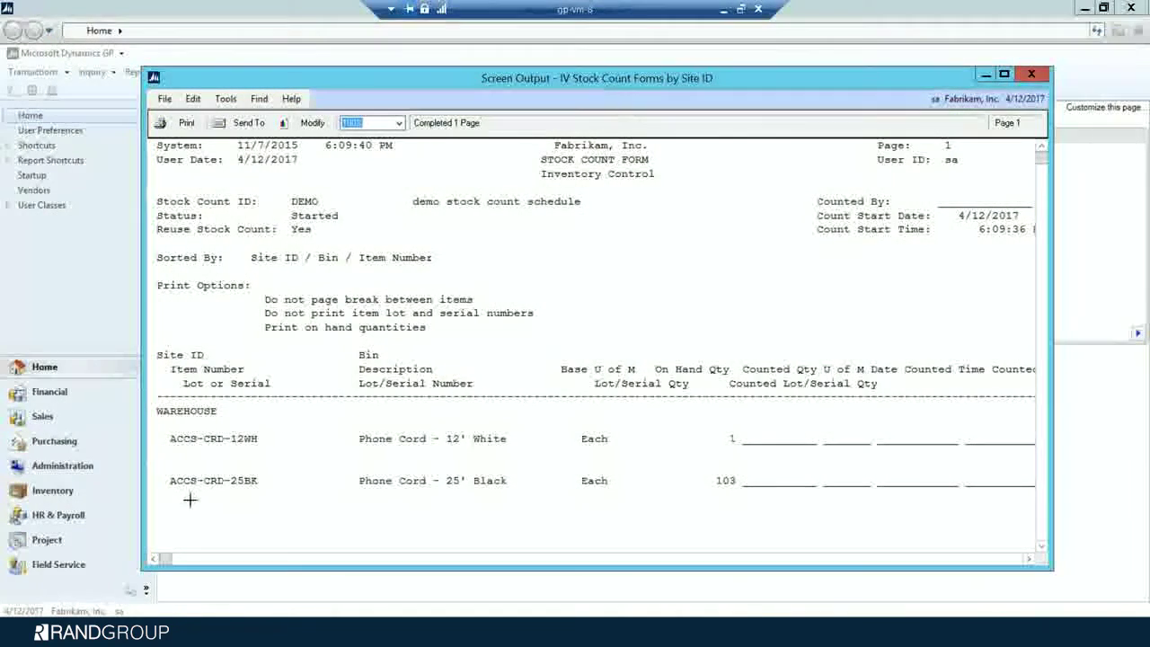
pyautogui.click(705, 558)
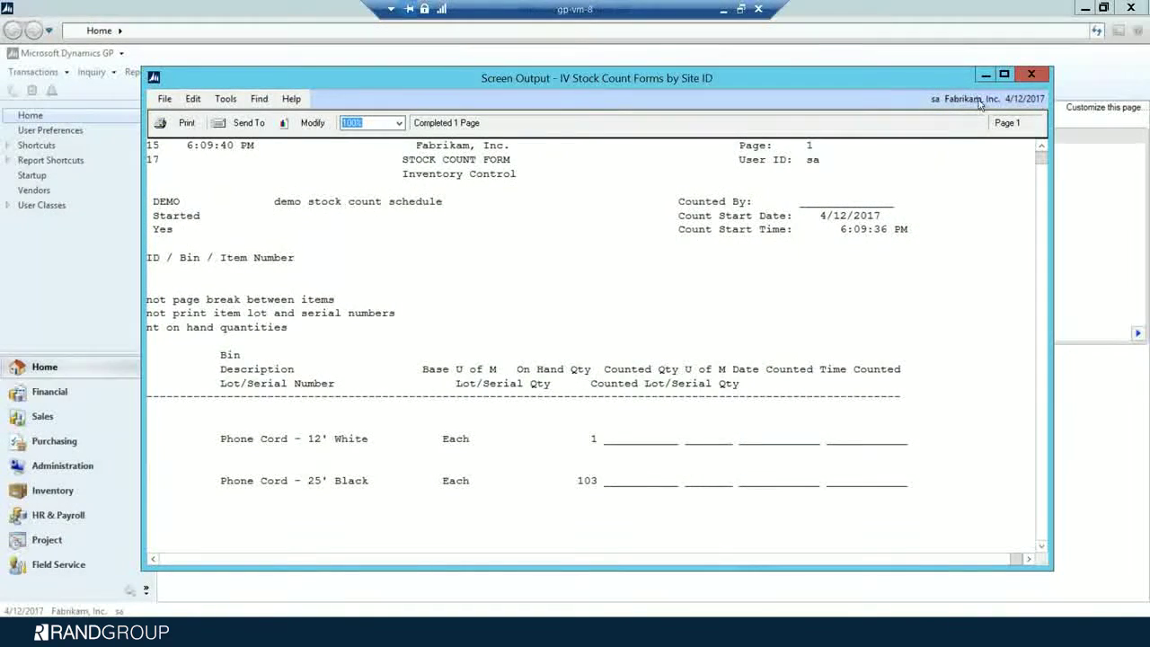
pyautogui.click(1031, 74)
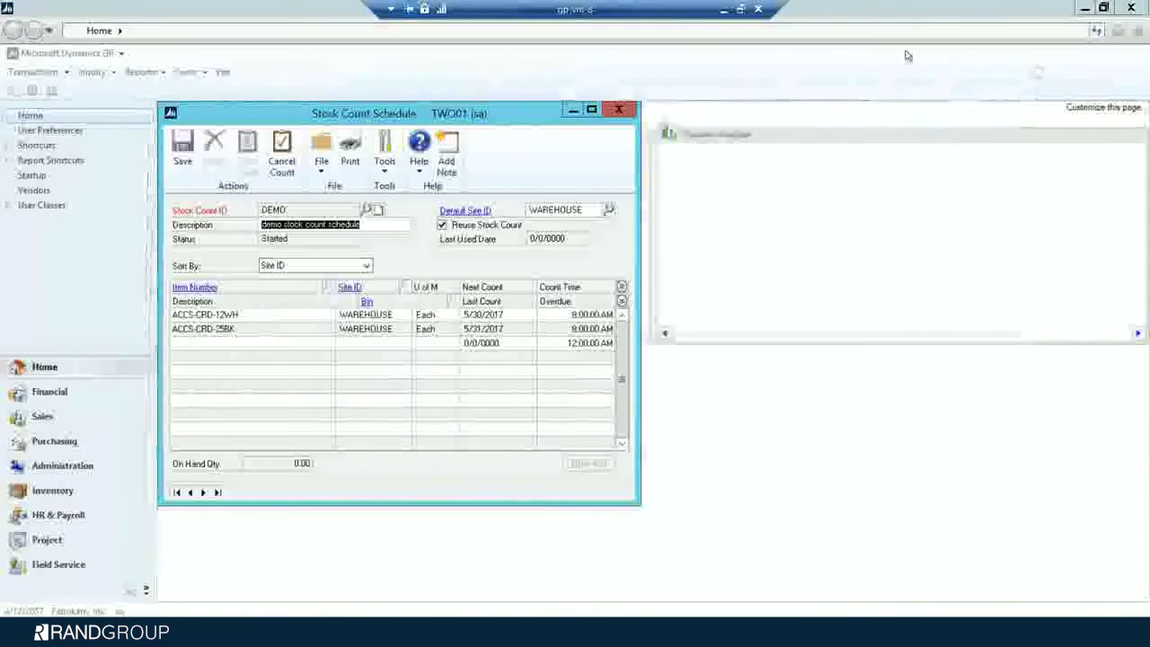
# - Close the schedule and load the DEMO stock count in Stock Count Entry
pyautogui.click(618, 110)
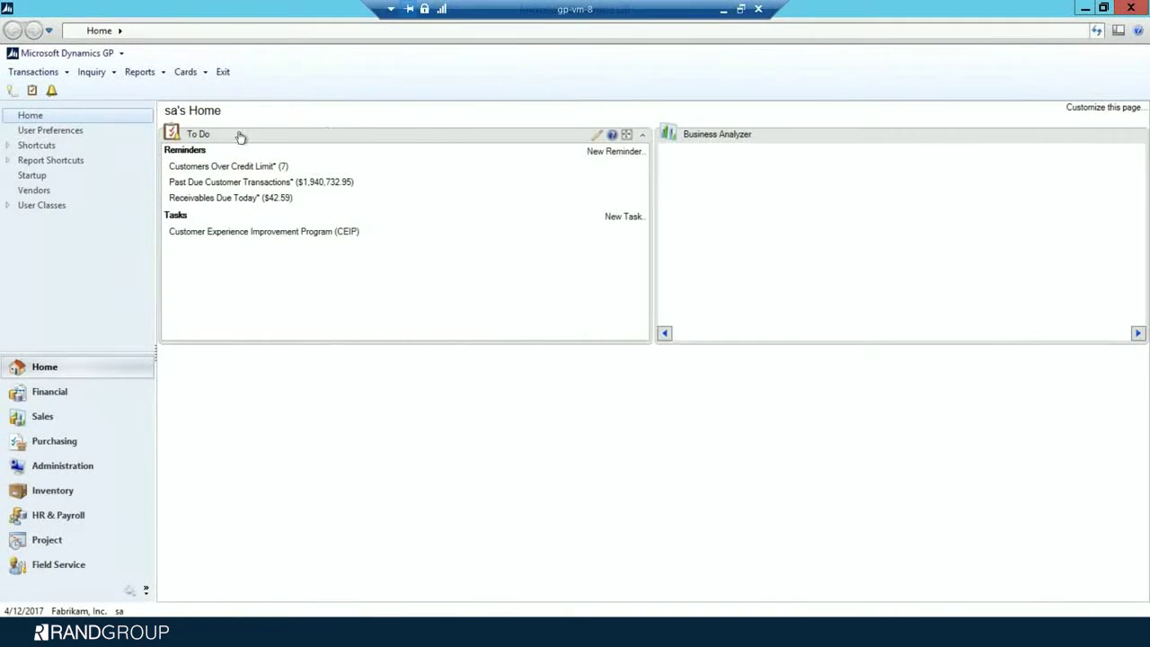
pyautogui.click(50, 74)
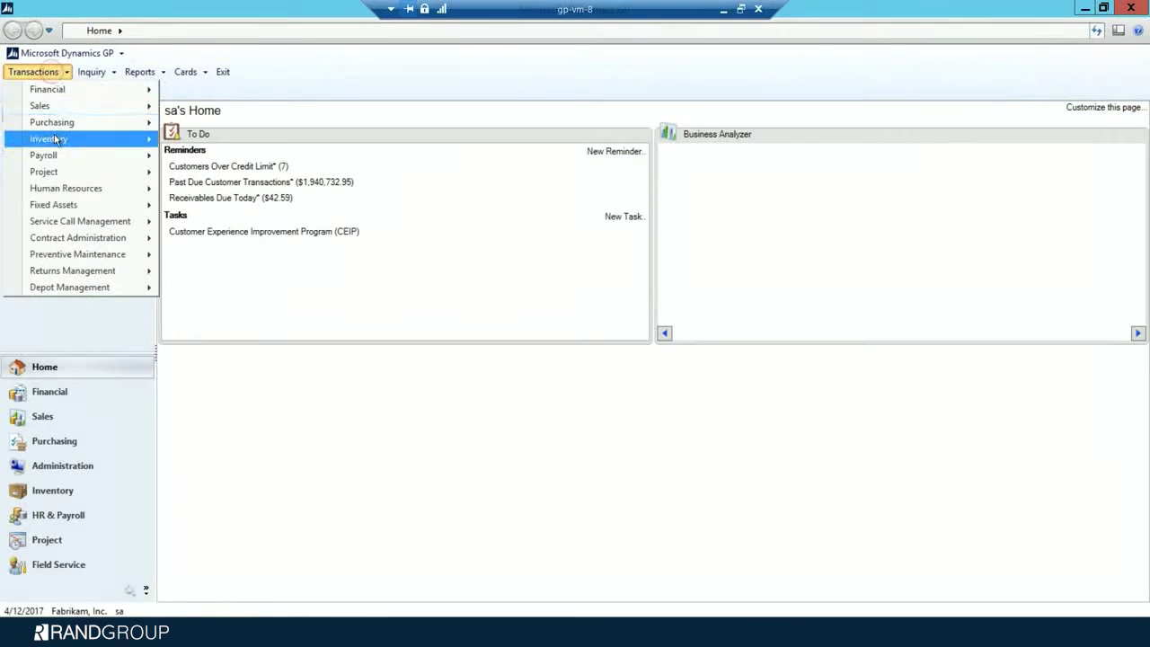
pyautogui.moveTo(54, 138)
pyautogui.click(233, 239)
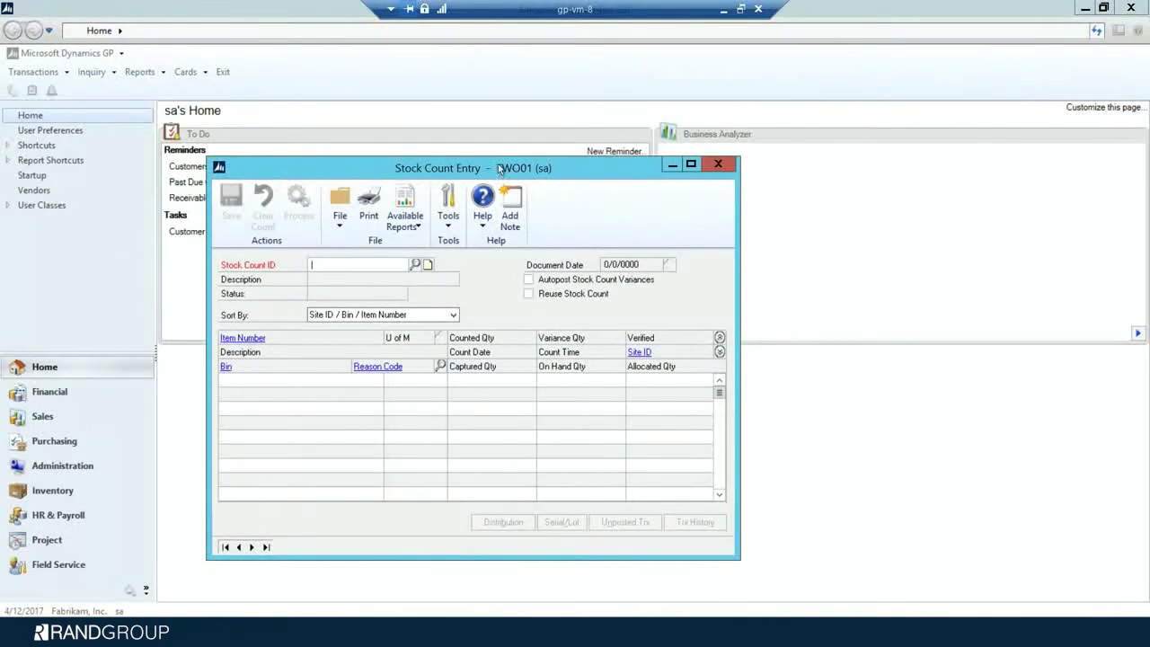
pyautogui.moveTo(498, 168); pyautogui.dragTo(510, 124)
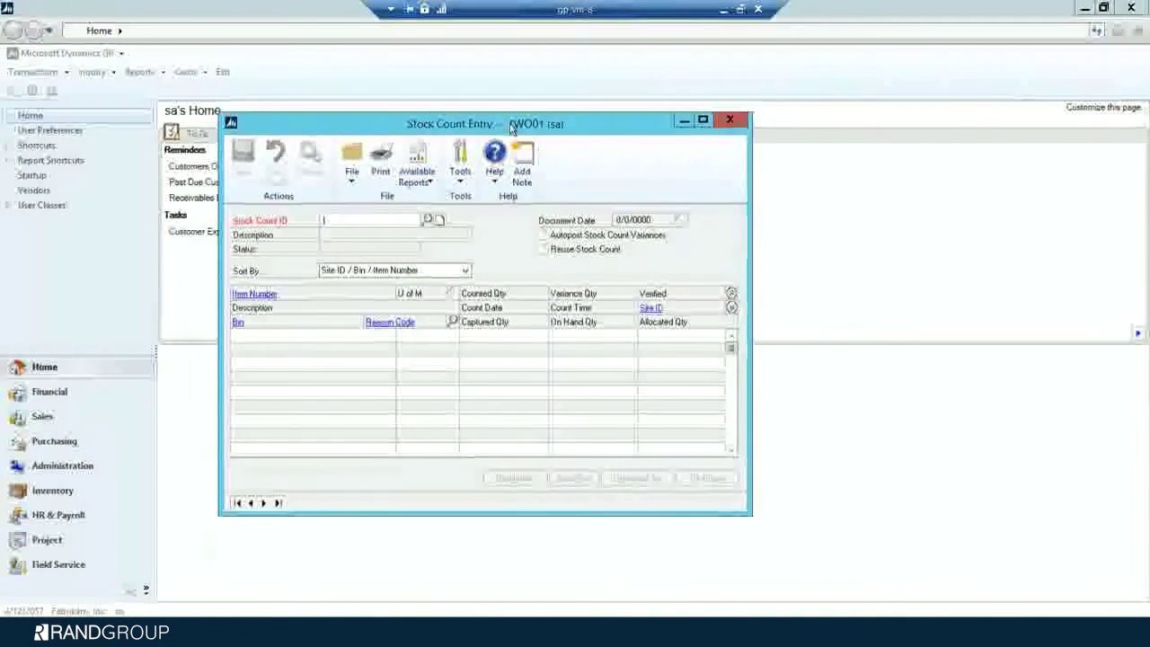
pyautogui.click(428, 221)
pyautogui.click(329, 307)
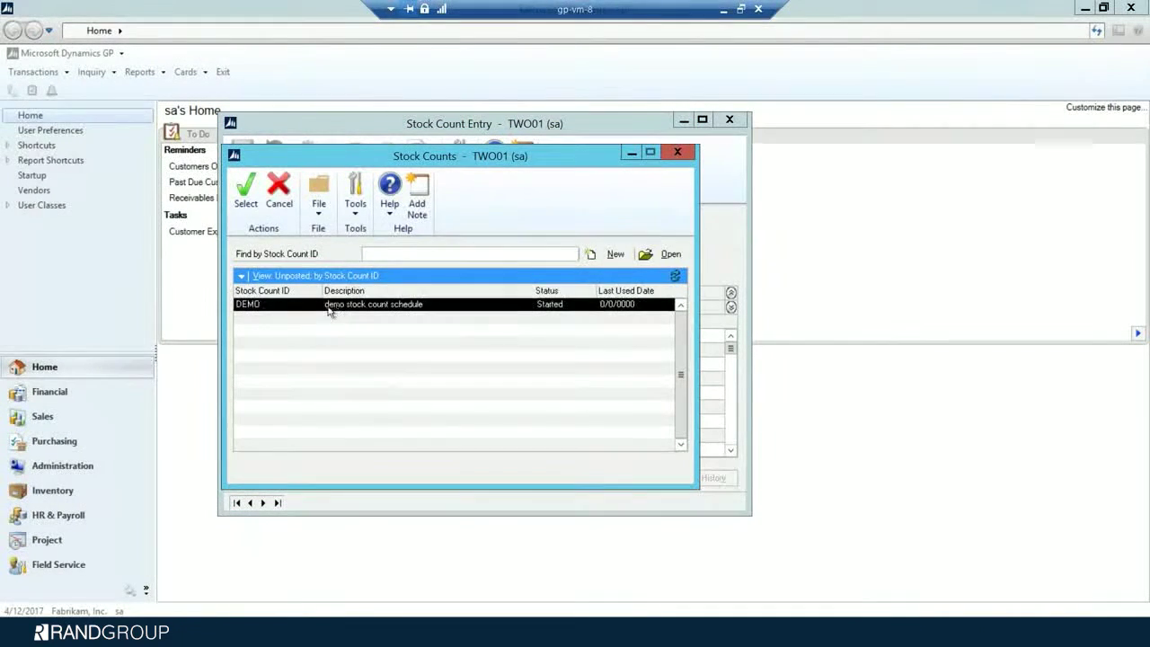
pyautogui.click(245, 191)
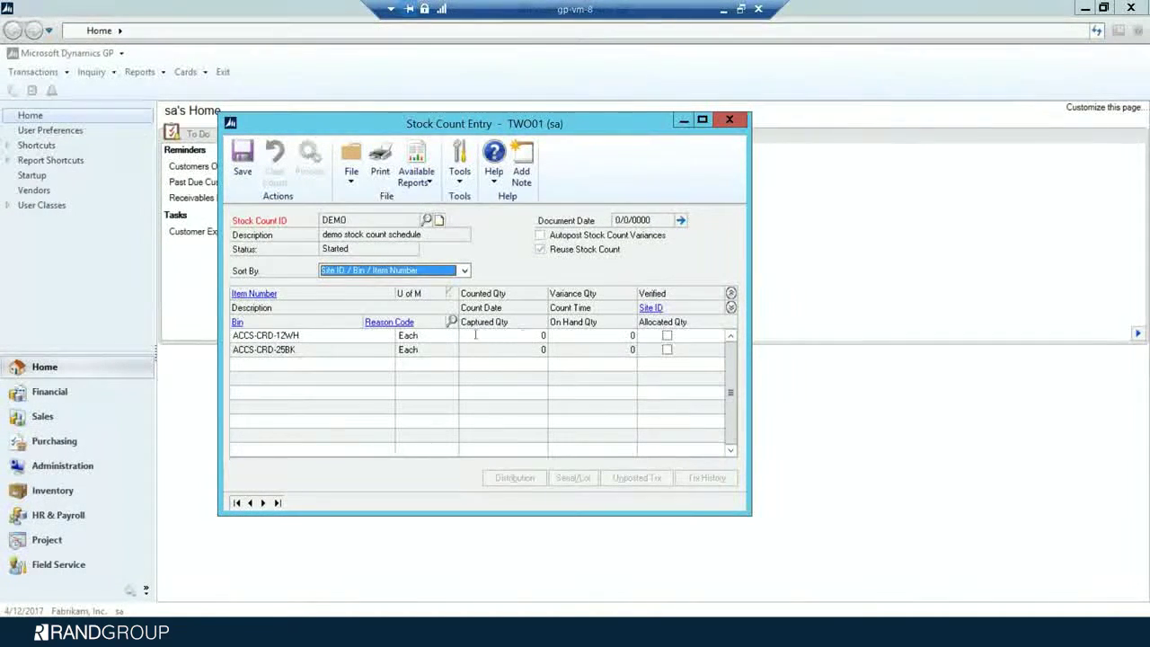
# - Enter counted quantities of 2 for ACCS-CRD-12WH and 103 for ACCS-CRD-25BK
pyautogui.click(535, 336)
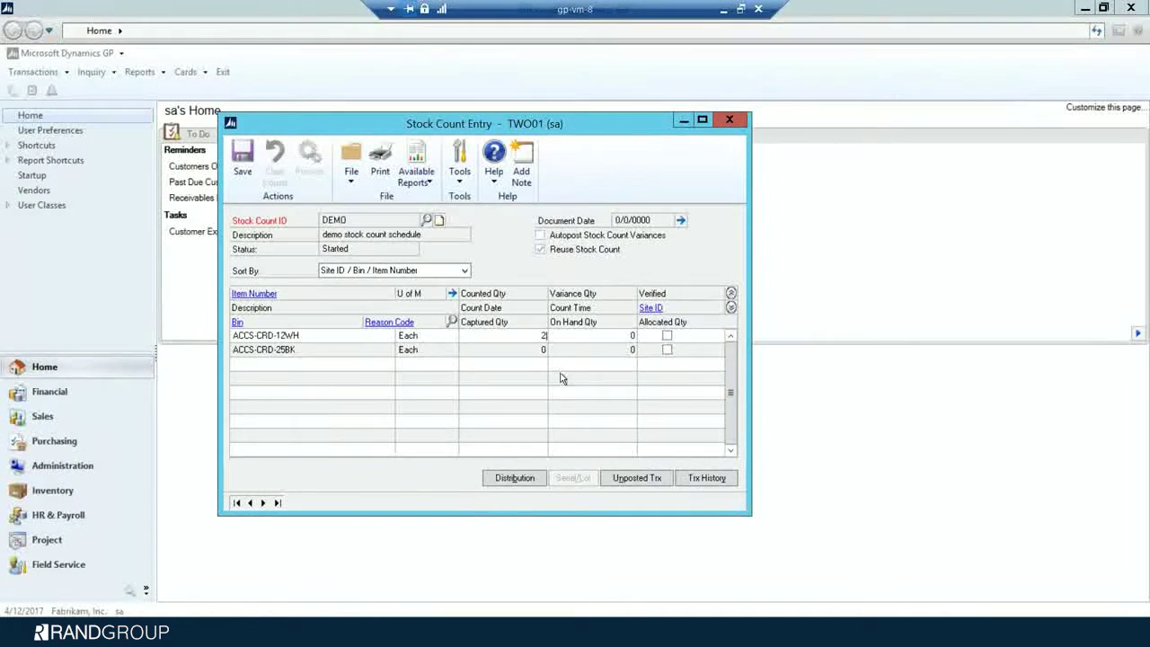
pyautogui.press('Tab')
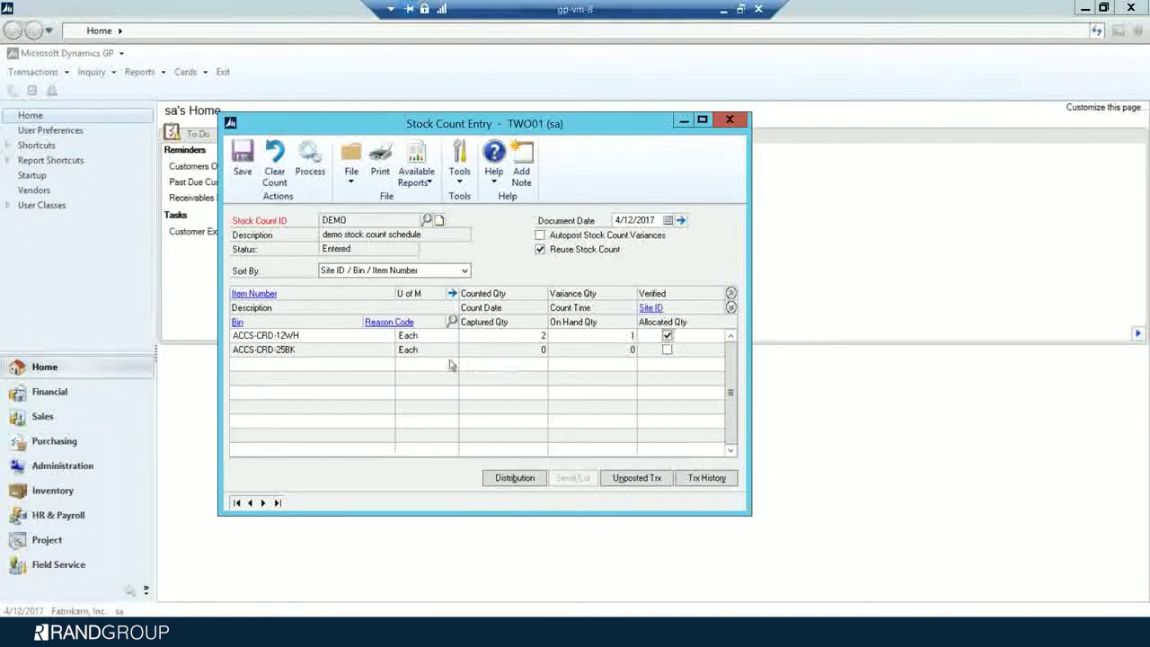
pyautogui.write('103')
pyautogui.press('Tab')
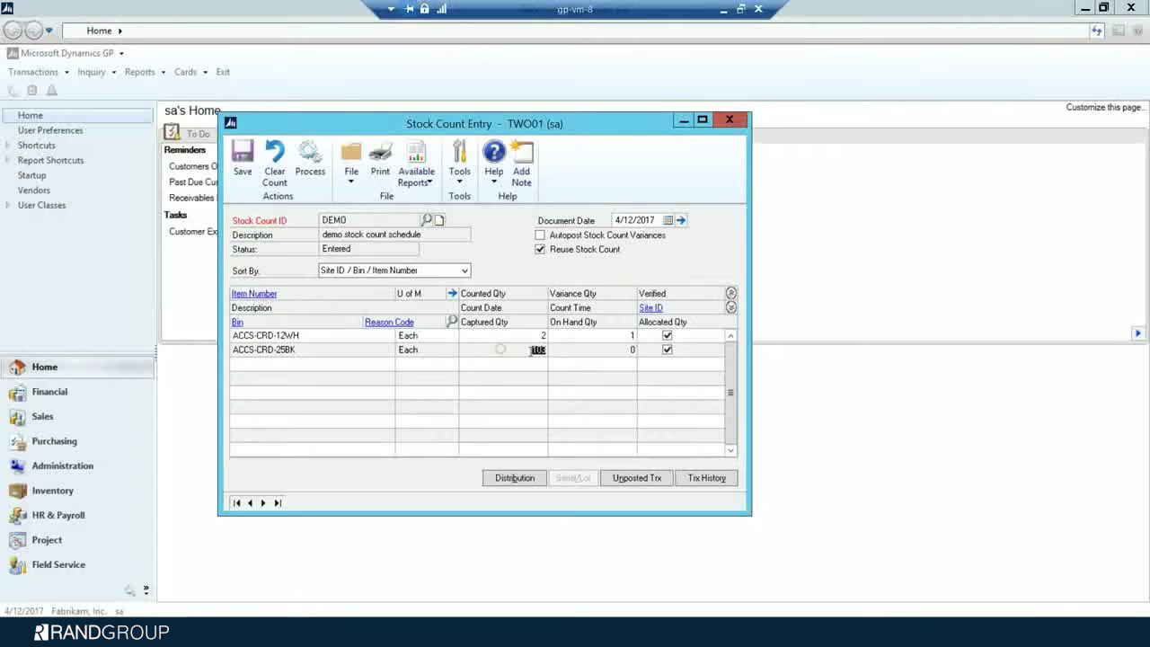
pyautogui.click(617, 351)
# - Process DEMO with variance autoposting, journal to screen, skipping GL register, cost variance and posting journals
pyautogui.click(539, 236)
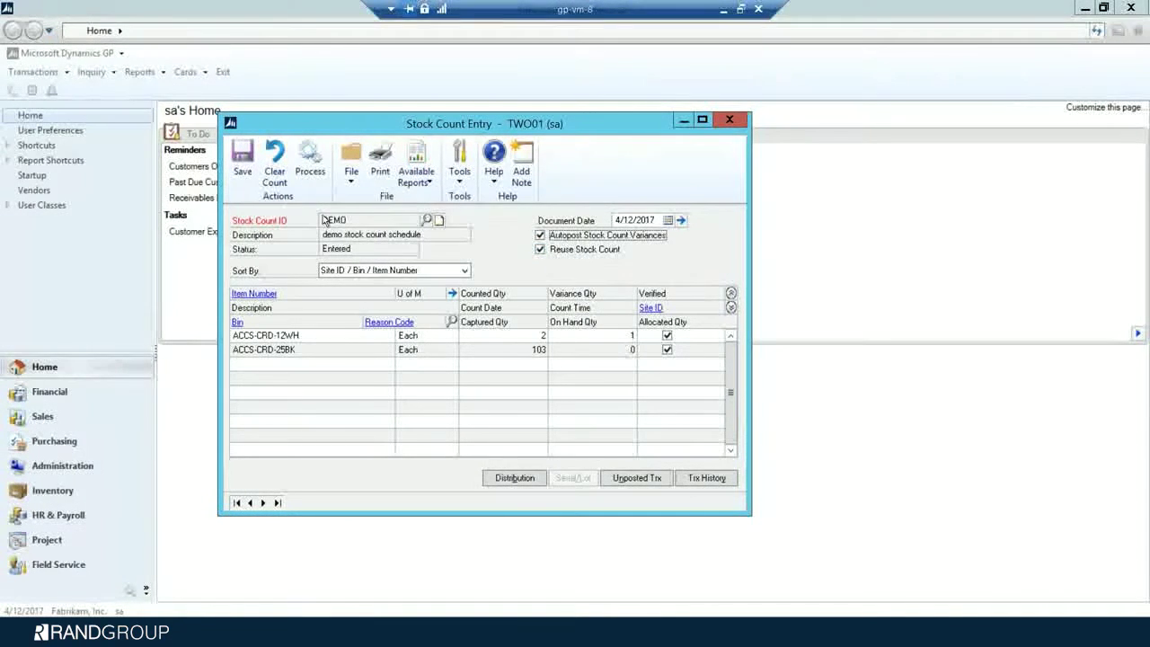
pyautogui.click(308, 165)
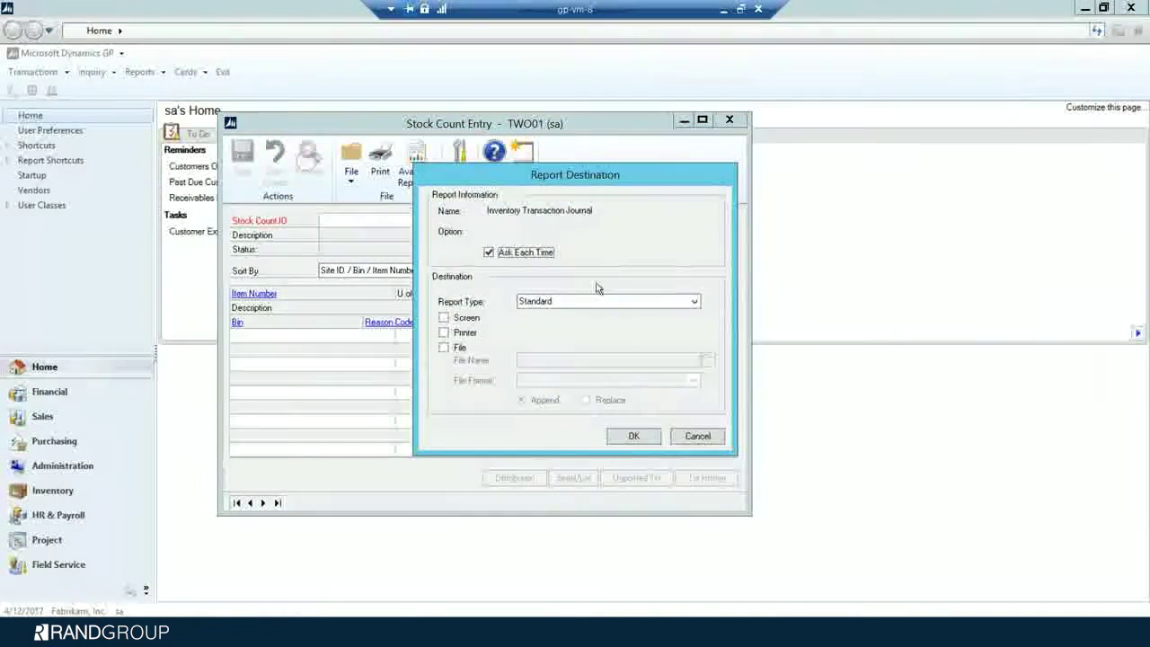
pyautogui.click(467, 319)
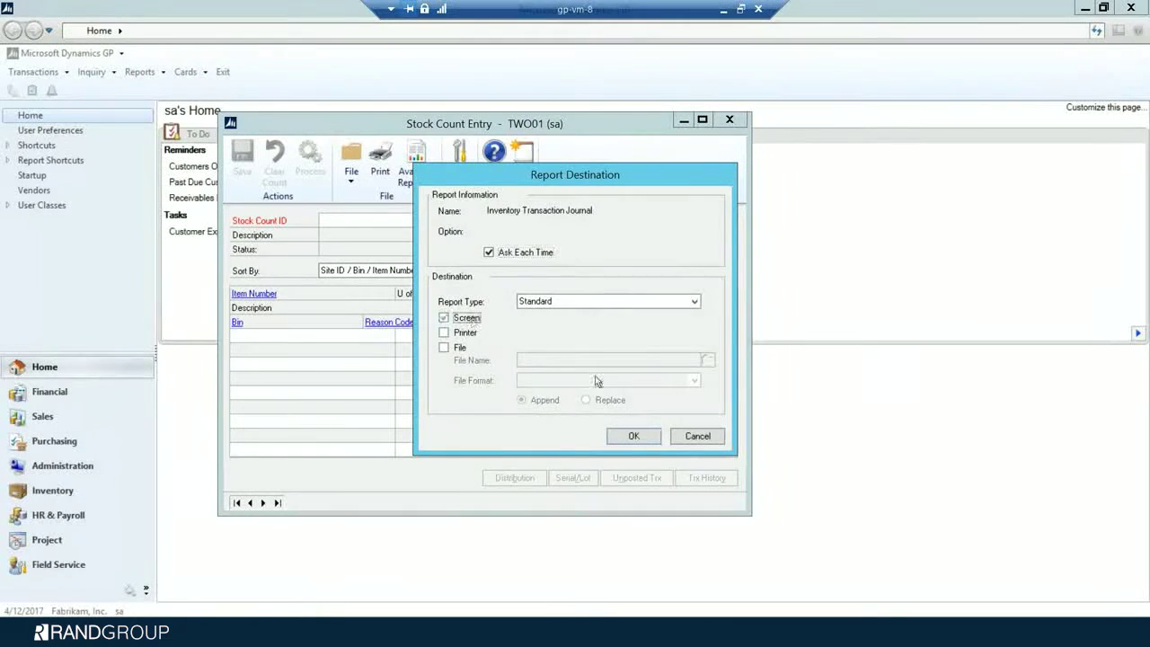
pyautogui.click(636, 436)
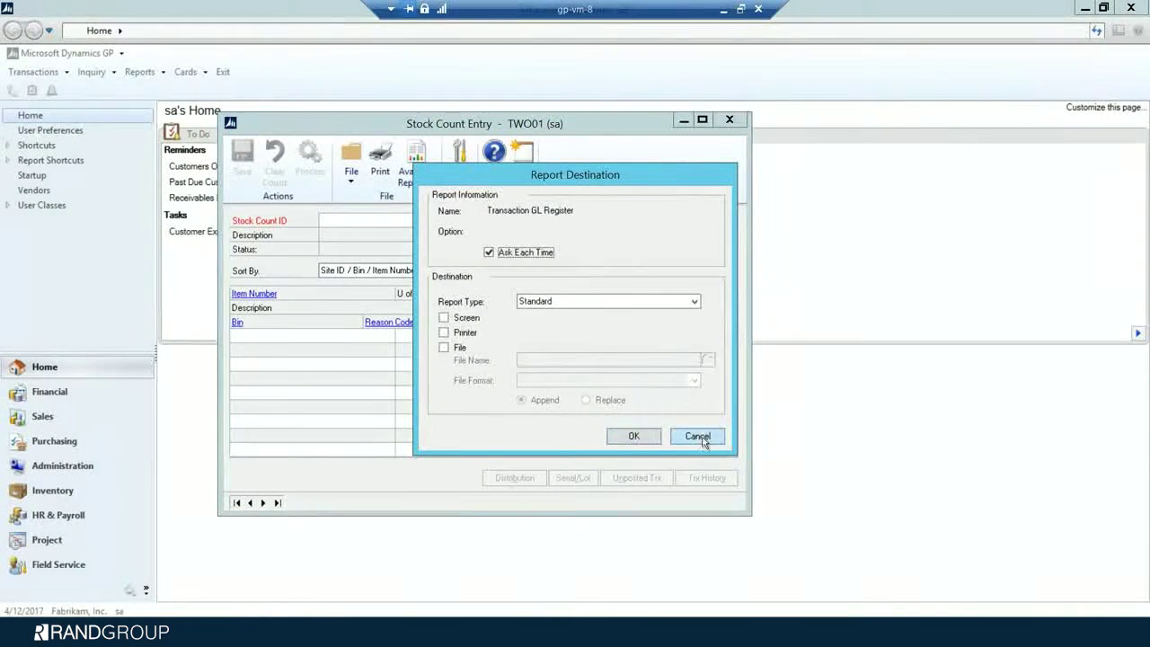
pyautogui.click(699, 437)
pyautogui.click(700, 438)
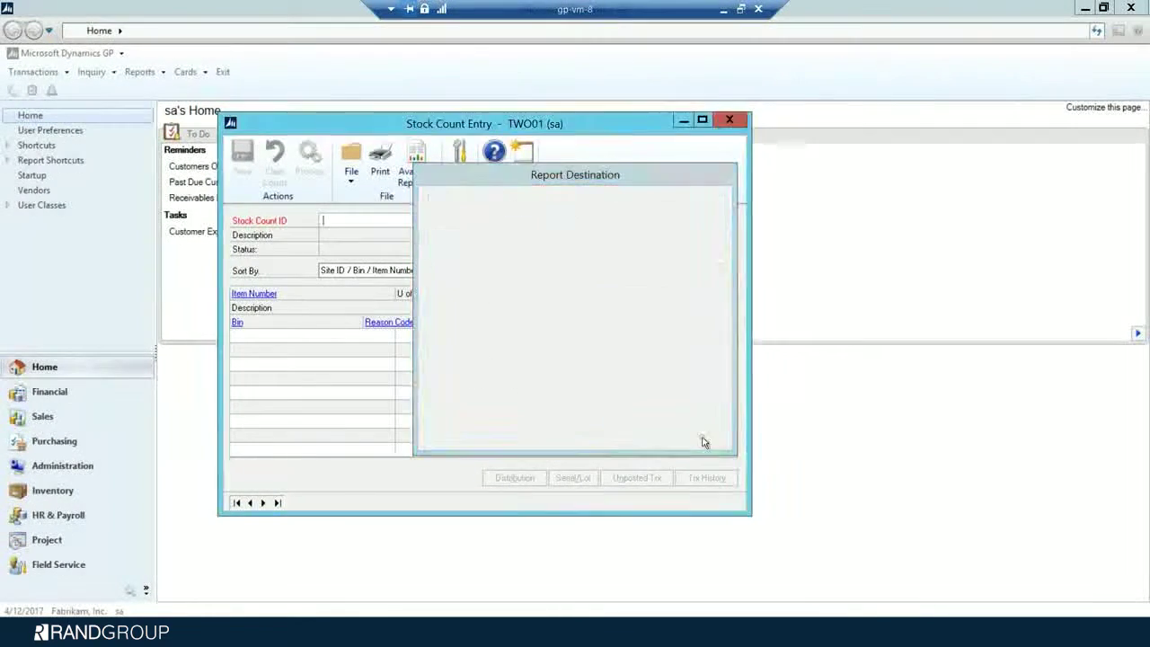
pyautogui.click(703, 439)
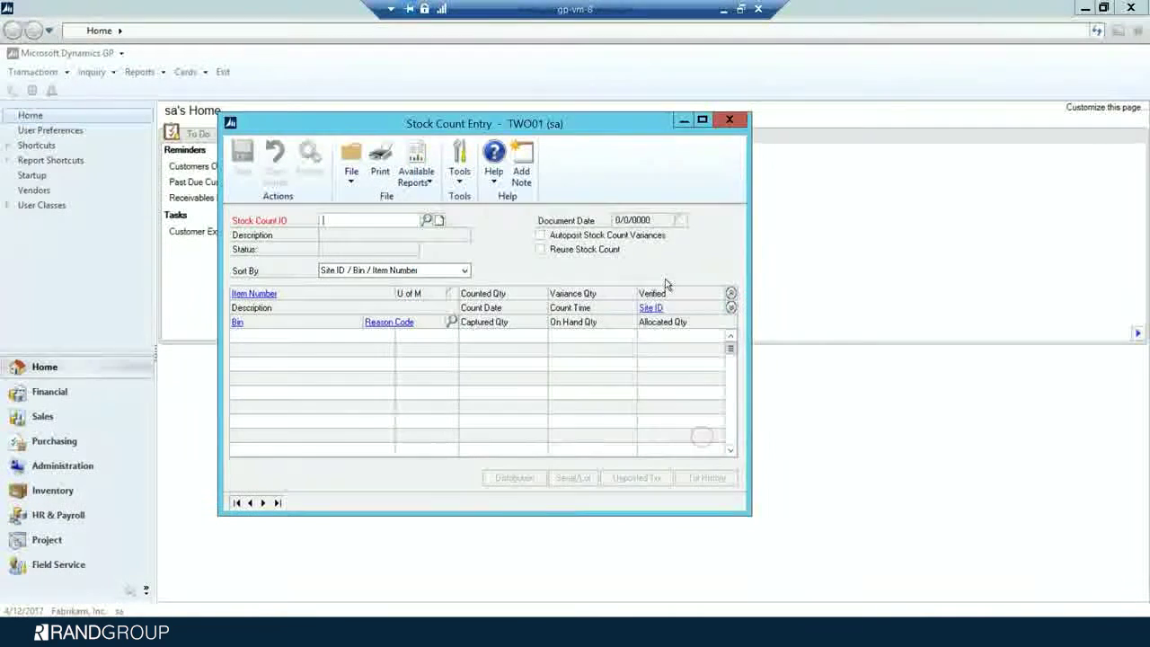
pyautogui.click(742, 120)
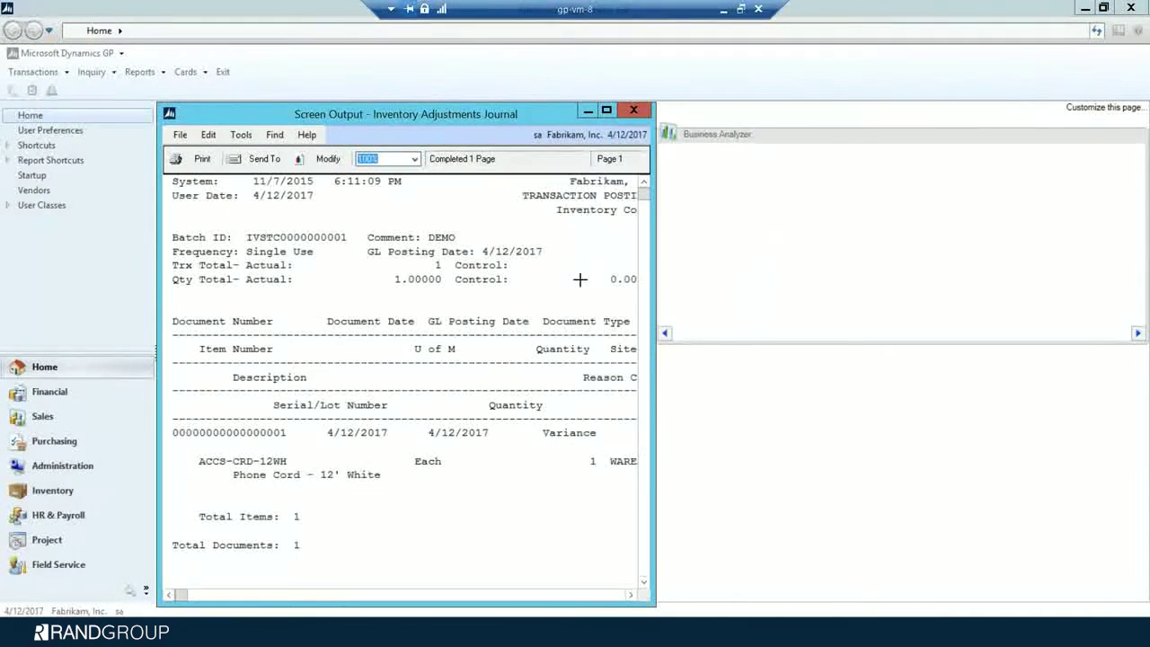
# - Review the Inventory Adjustments Journal's $3.29 variance in full, then close it
pyautogui.moveTo(656, 298); pyautogui.dragTo(1056, 311)
pyautogui.moveTo(597, 113); pyautogui.dragTo(529, 79)
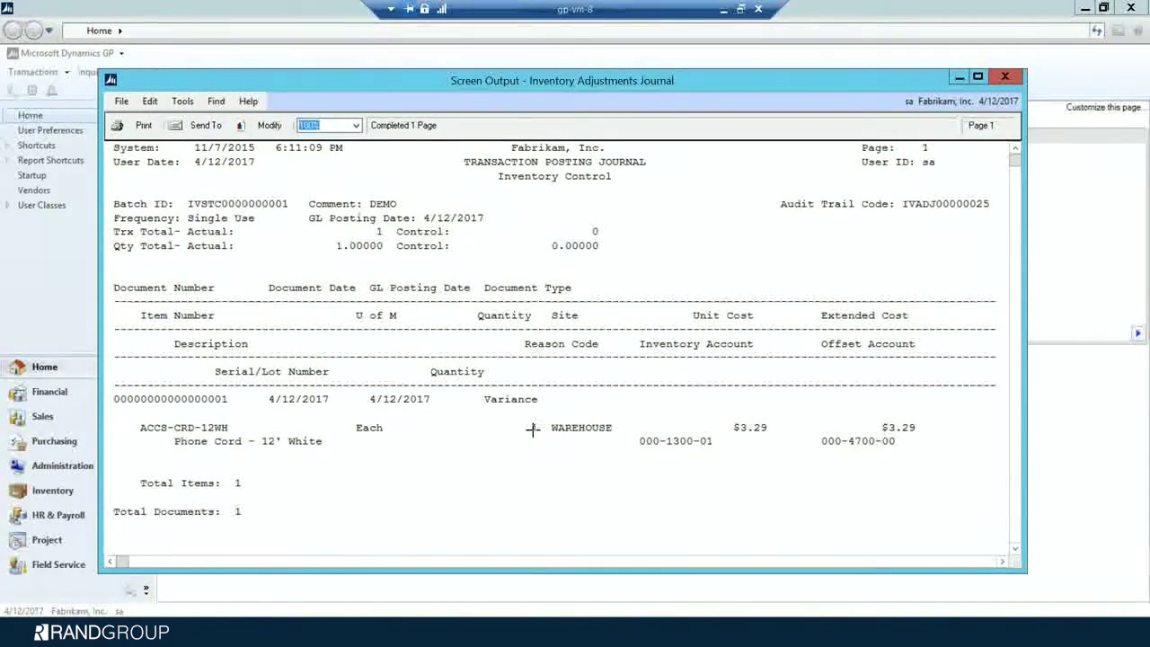
pyautogui.click(1004, 76)
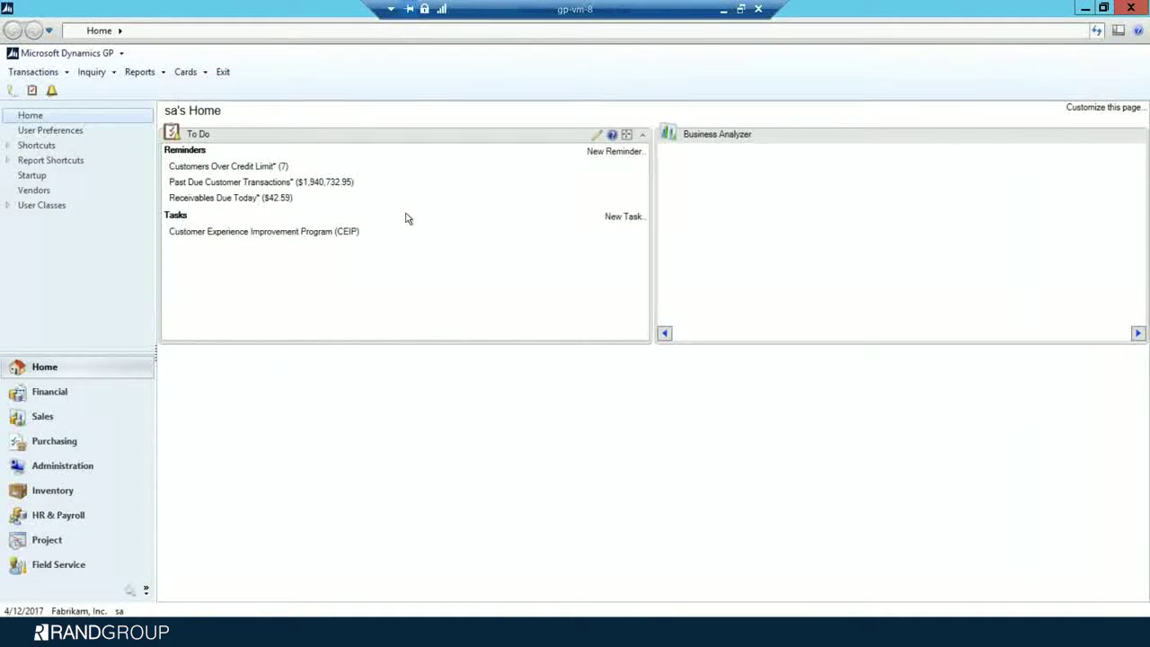
pyautogui.click(53, 78)
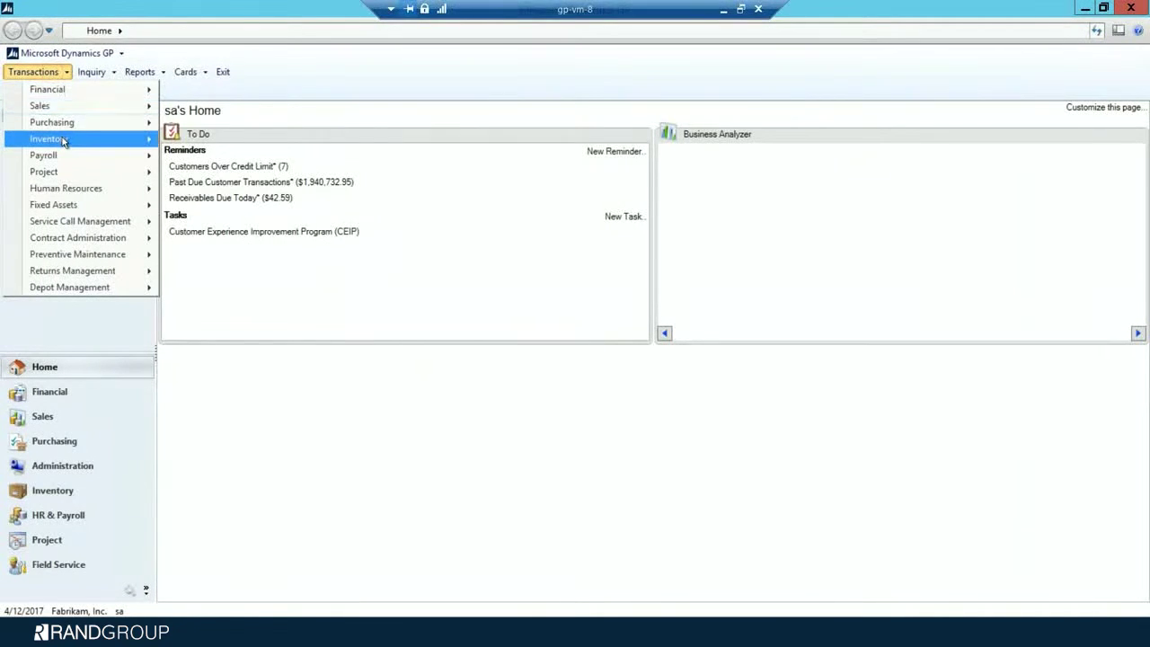
pyautogui.moveTo(64, 141)
pyautogui.click(208, 140)
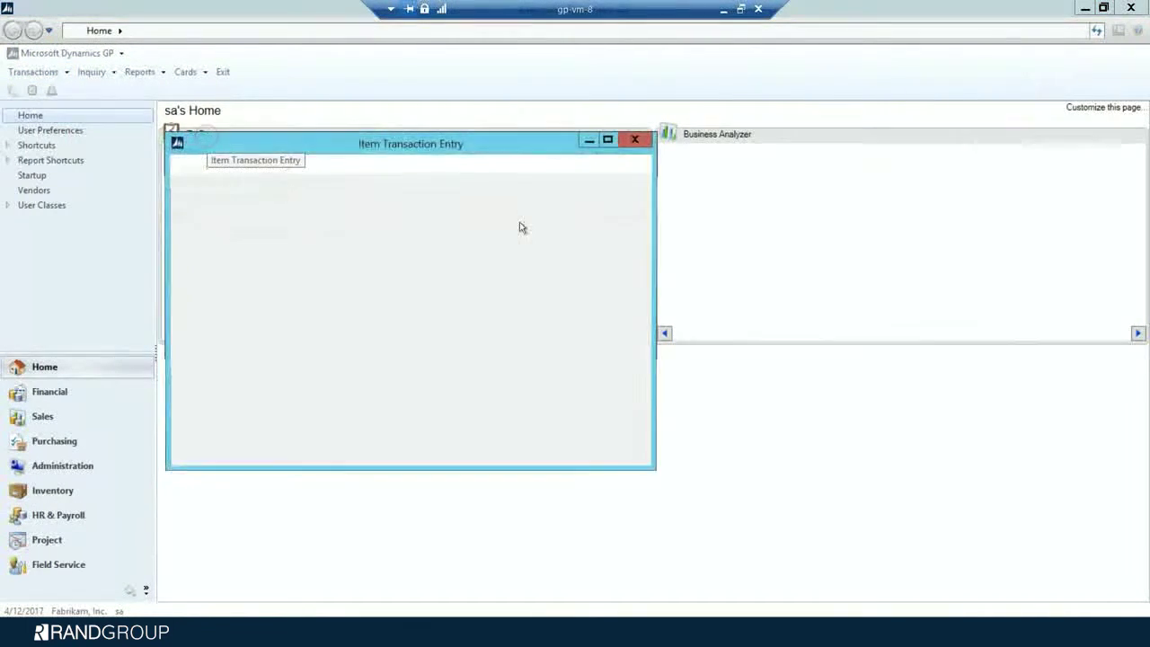
pyautogui.moveTo(426, 145); pyautogui.dragTo(565, 149)
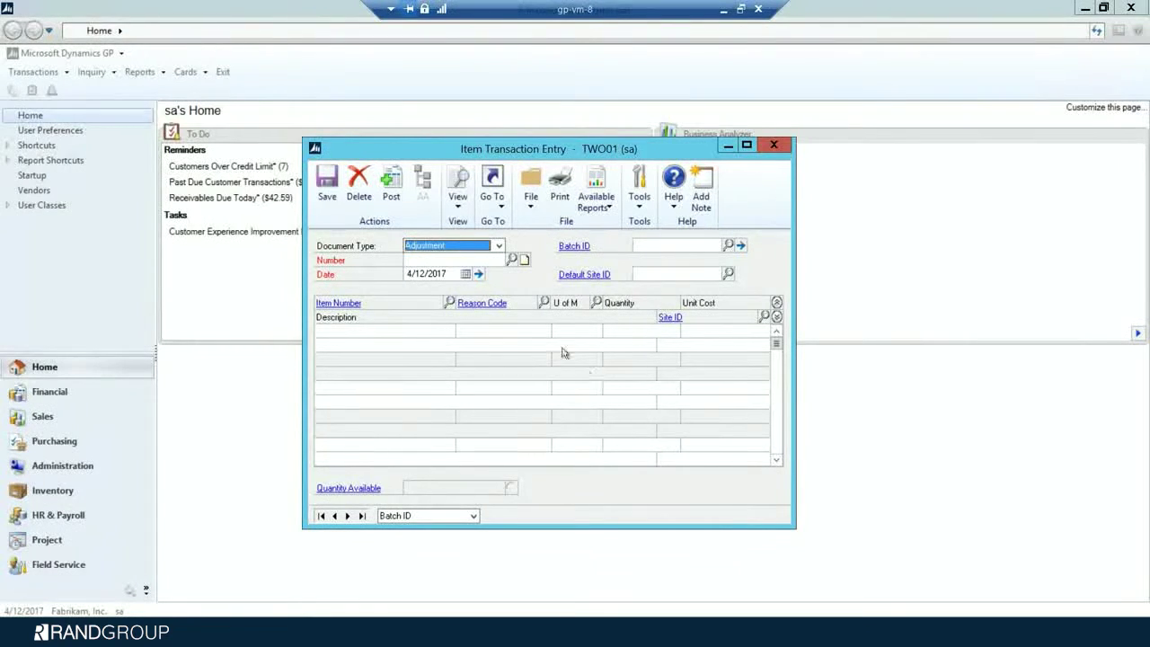
pyautogui.click(772, 146)
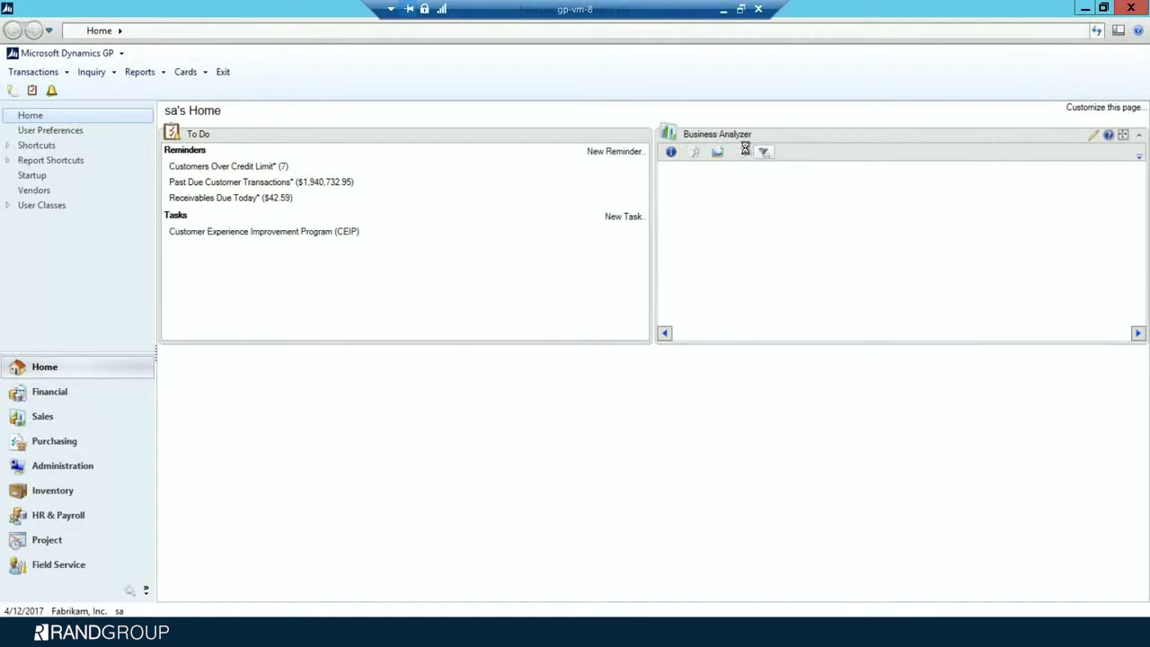
pyautogui.click(140, 71)
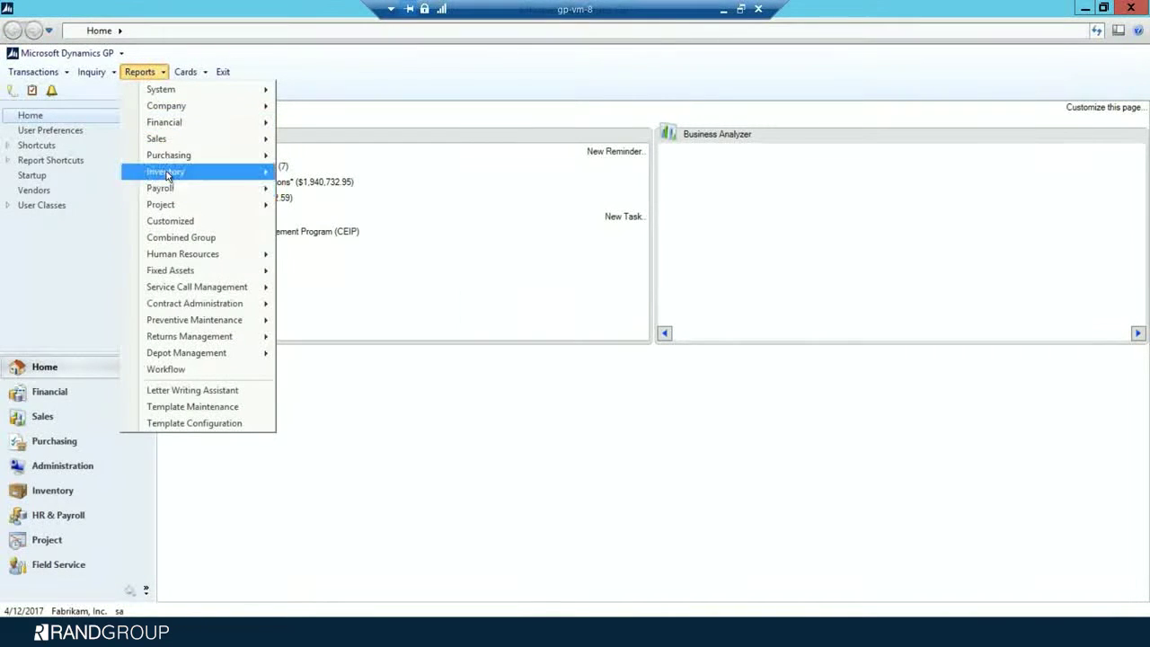
pyautogui.moveTo(161, 171)
pyautogui.click(330, 209)
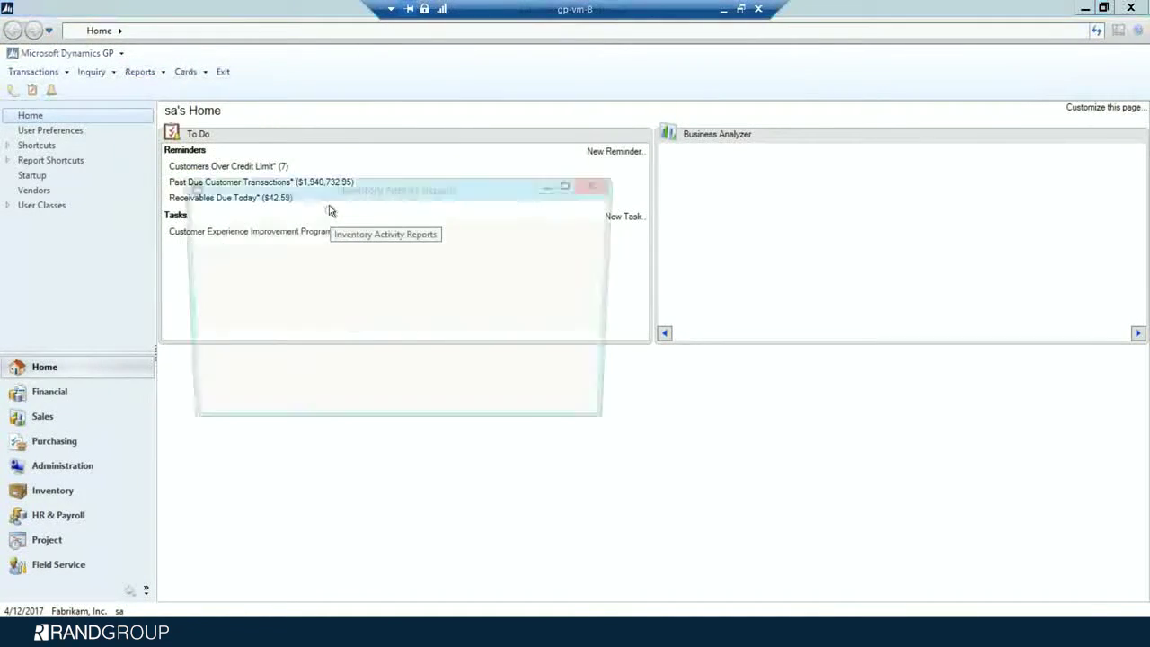
pyautogui.click(375, 300)
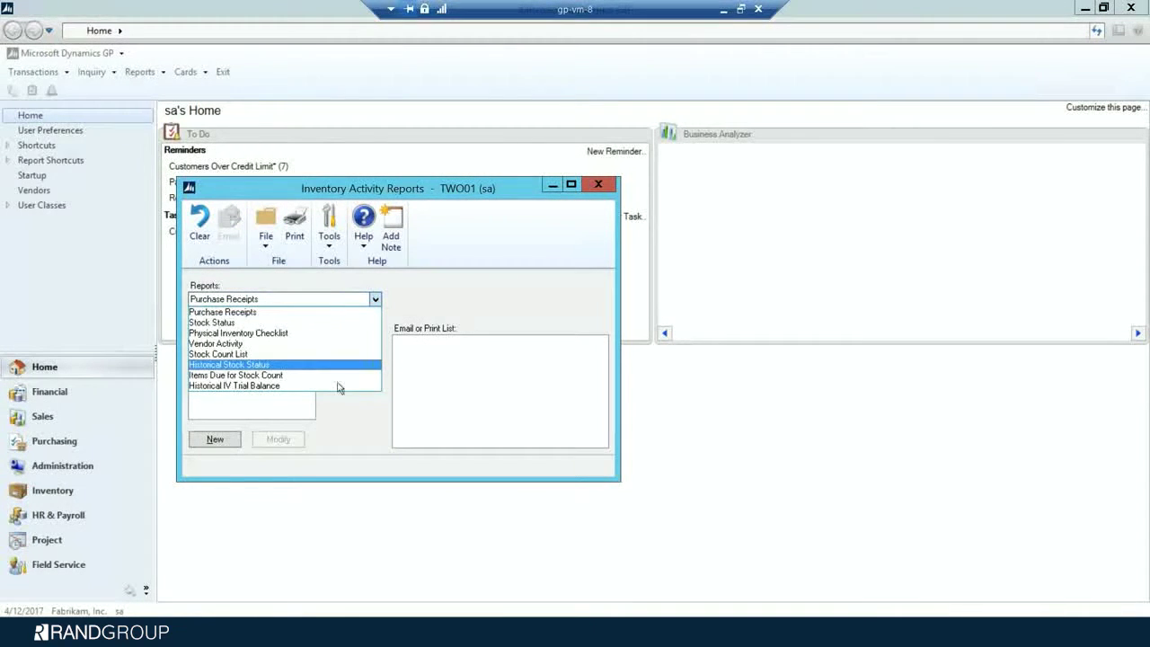
pyautogui.click(363, 438)
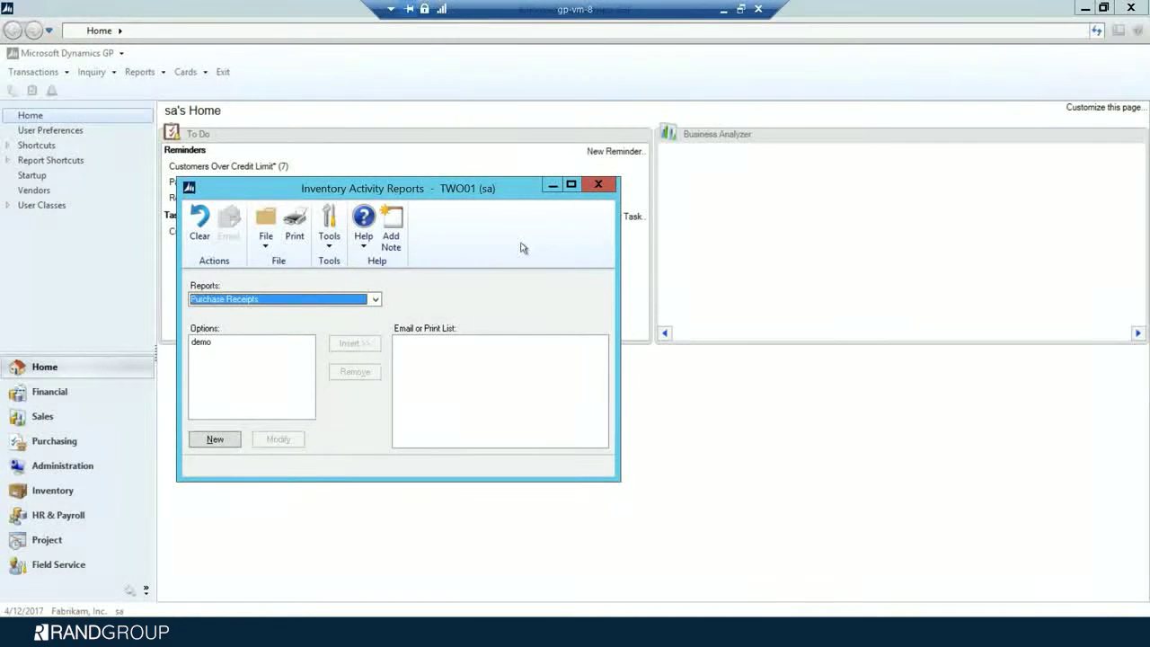
pyautogui.click(597, 184)
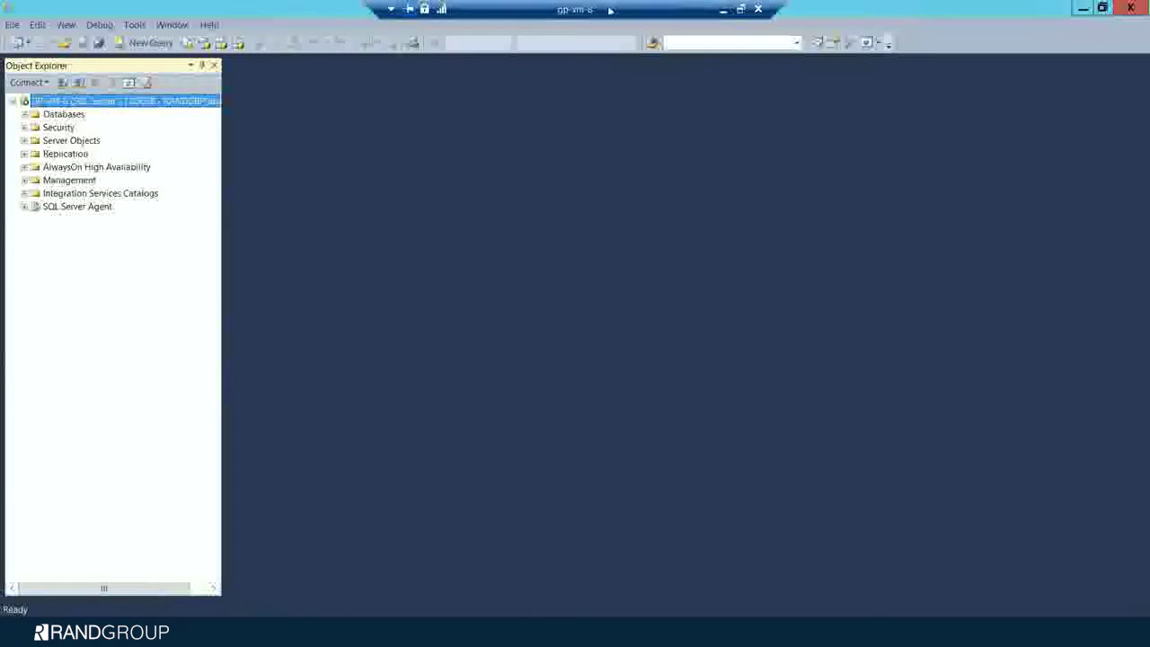
# - Open the Back Up Database dialog for TWO01 and remove the default destination
pyautogui.click(25, 114)
pyautogui.rightClick(68, 285)
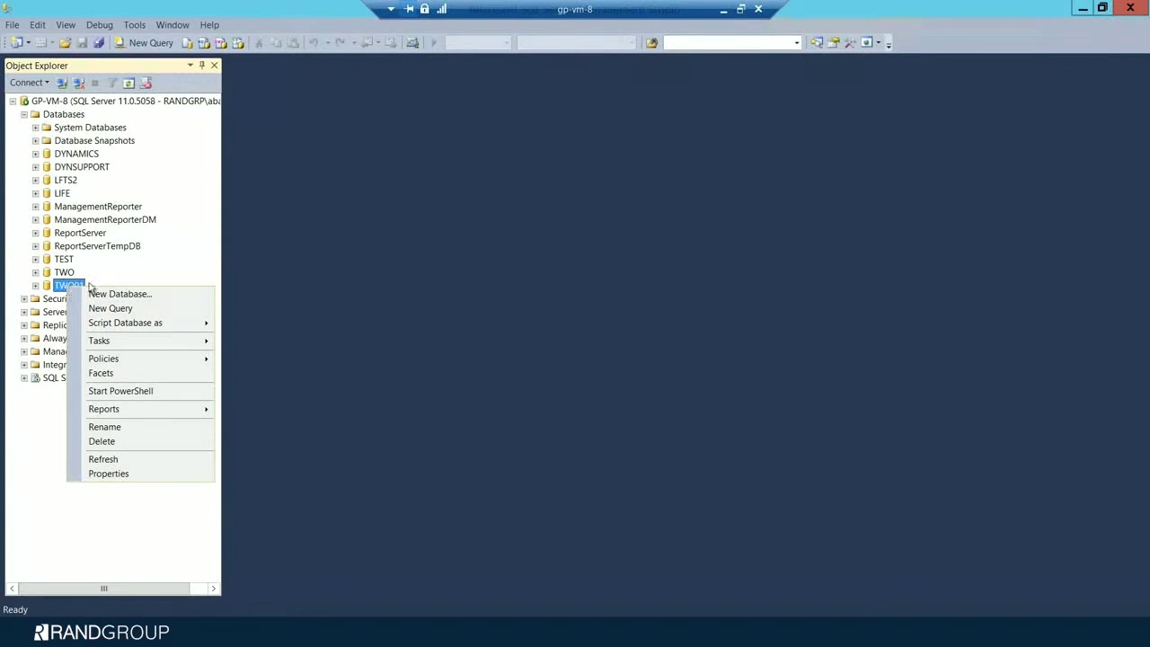
pyautogui.click(112, 341)
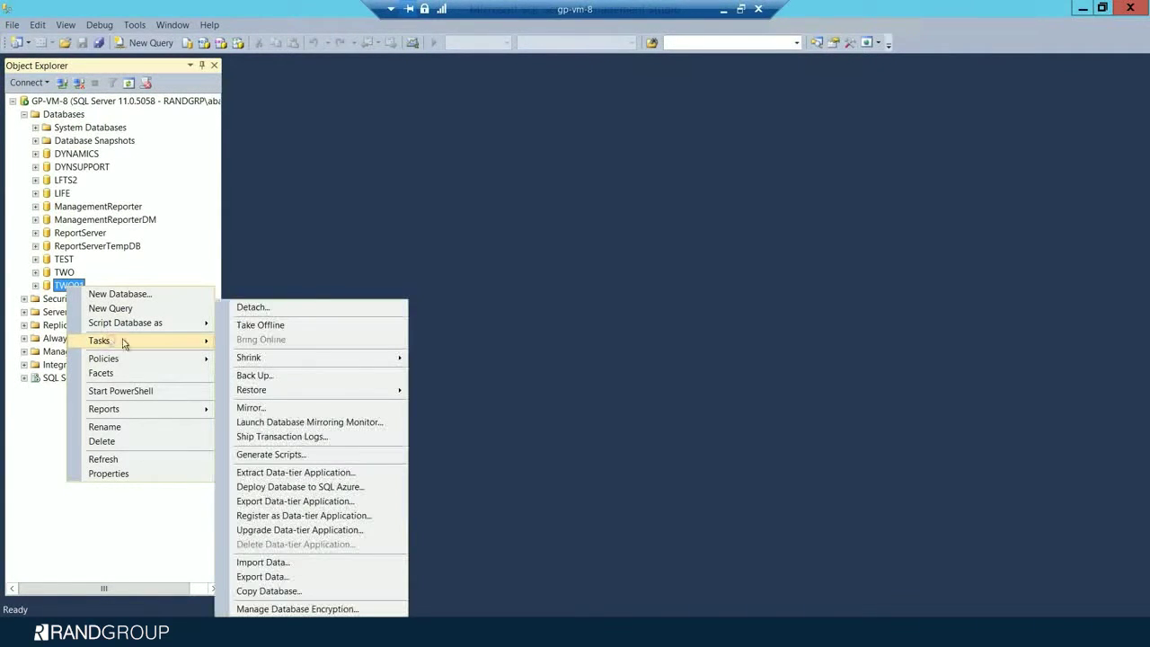
pyautogui.click(254, 375)
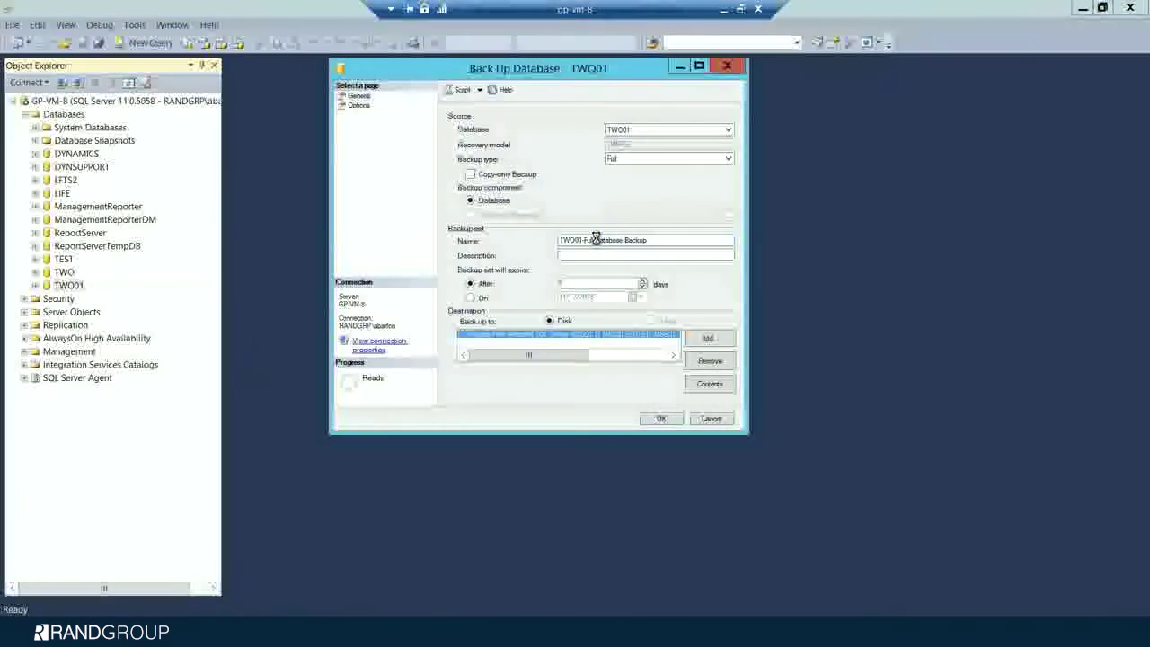
pyautogui.click(706, 363)
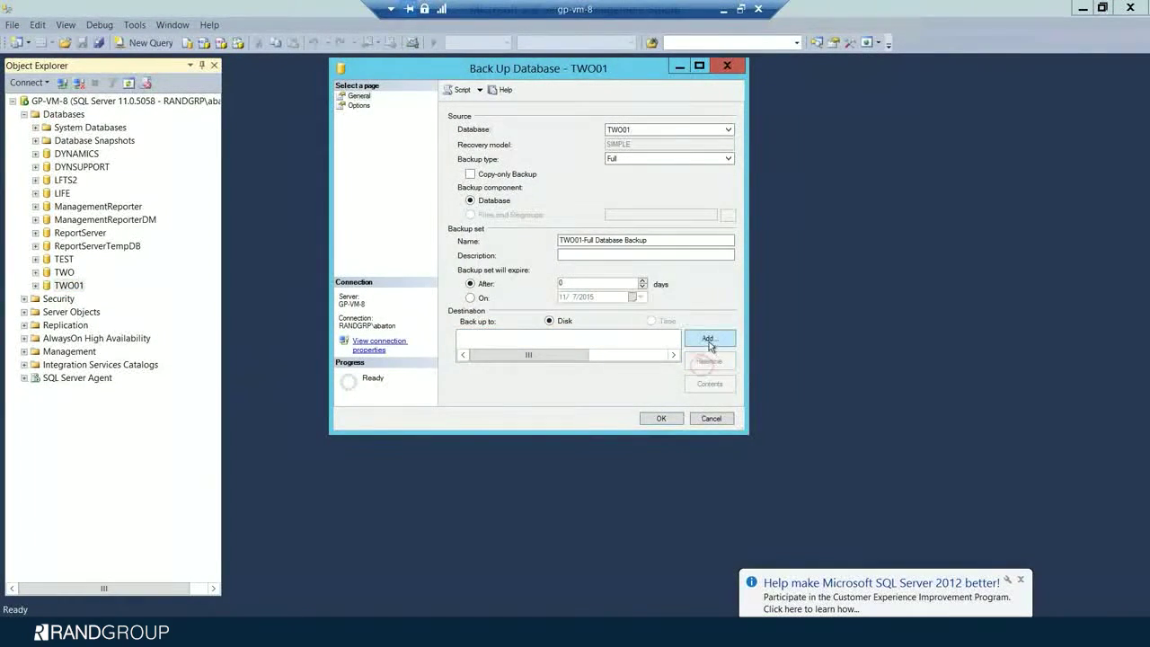
# - Add YearEND2015_Mbackup.bak in the Backup folder as destination and run the backup
pyautogui.click(708, 338)
pyautogui.click(675, 316)
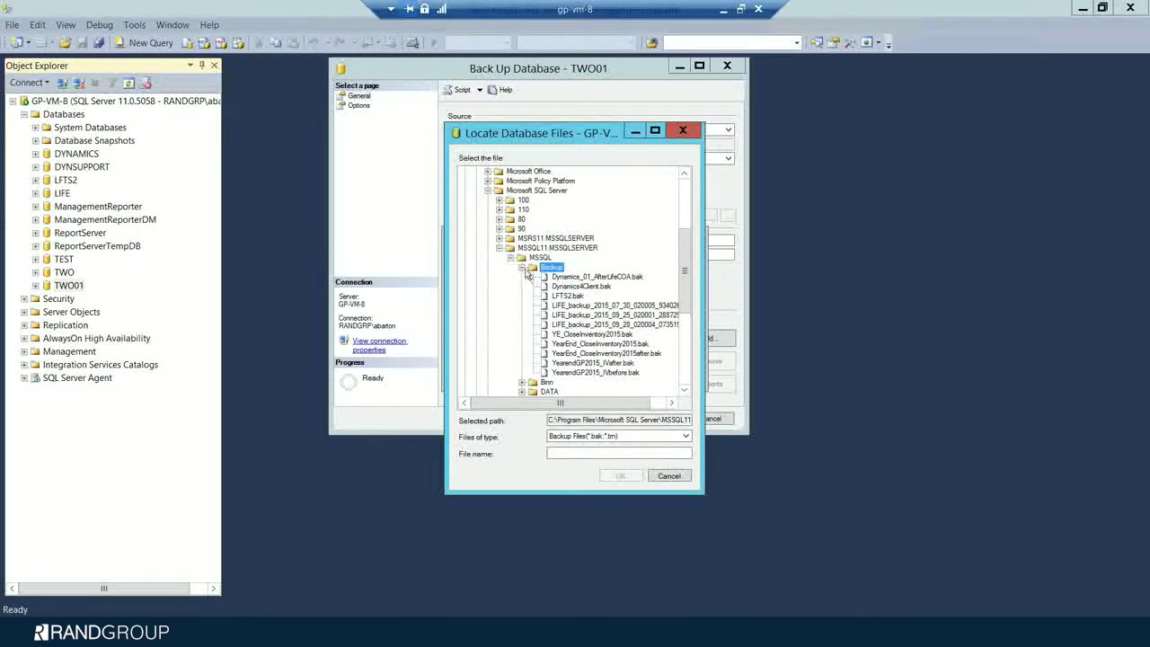
pyautogui.click(522, 266)
pyautogui.click(604, 453)
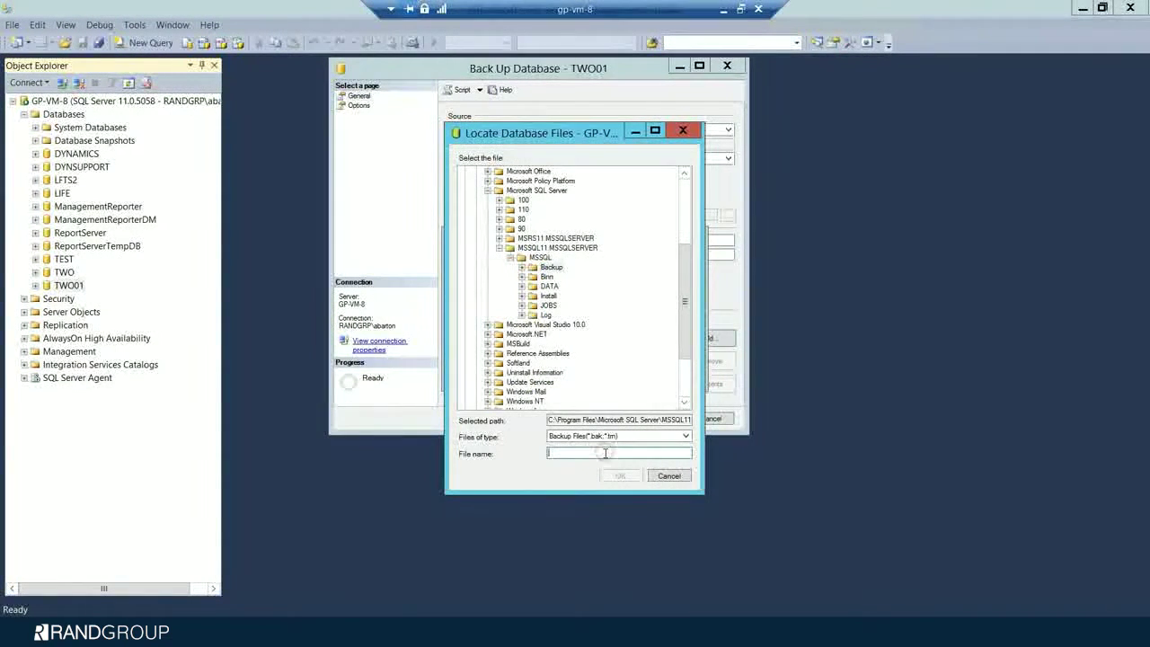
pyautogui.write('YearEND20')
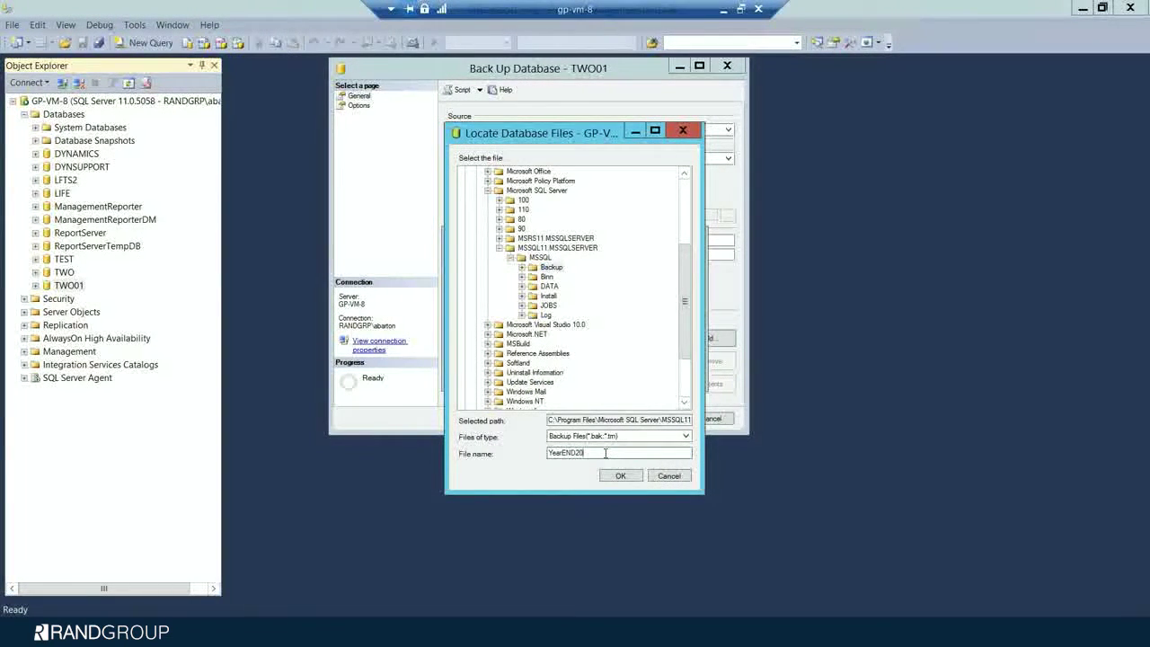
pyautogui.write('15_Mbackup.bak')
pyautogui.click(620, 475)
pyautogui.click(618, 475)
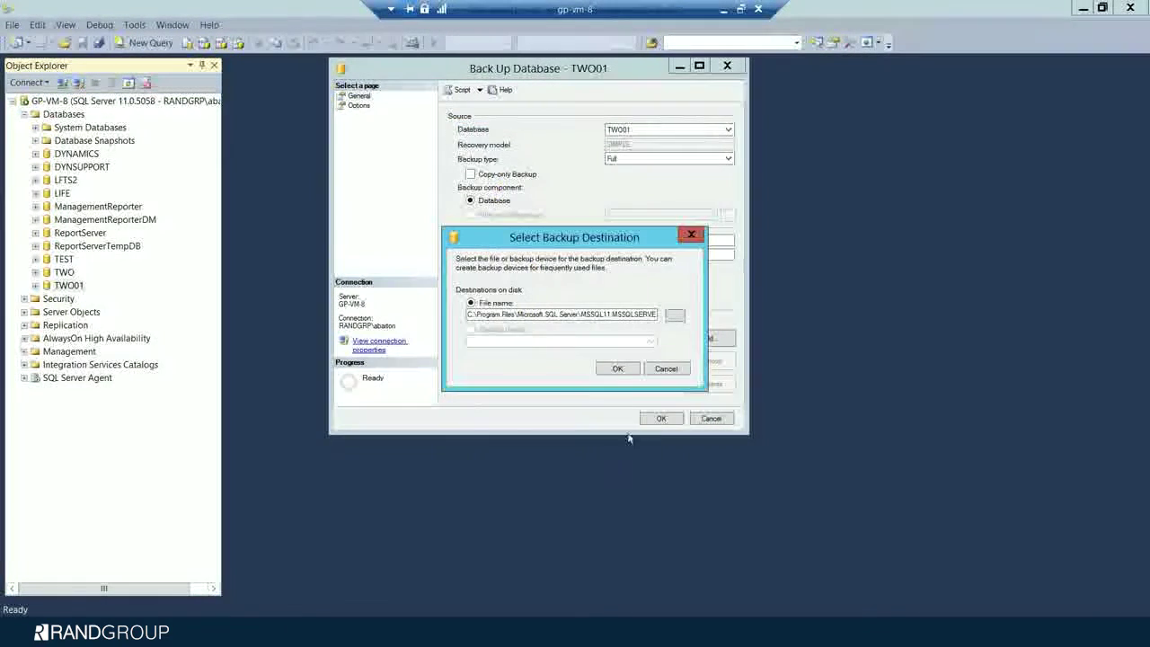
pyautogui.click(616, 367)
pyautogui.click(661, 418)
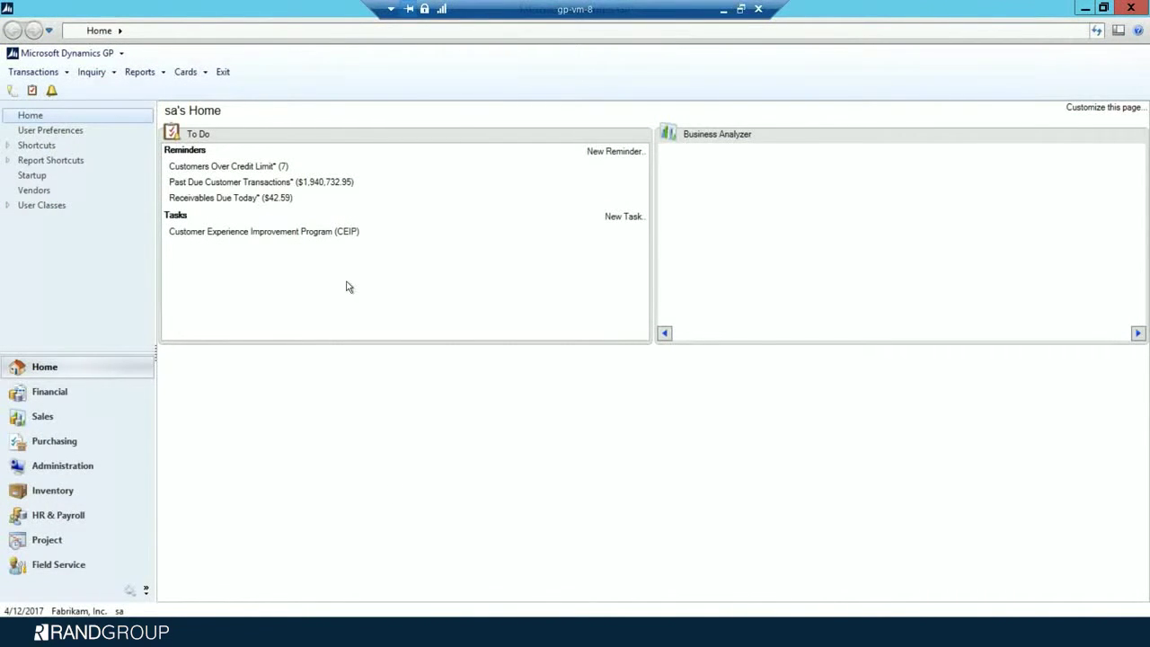
# - Process the Inventory Year-End Close for TWO01, leaving every remove and update option unchecked
pyautogui.click(58, 54)
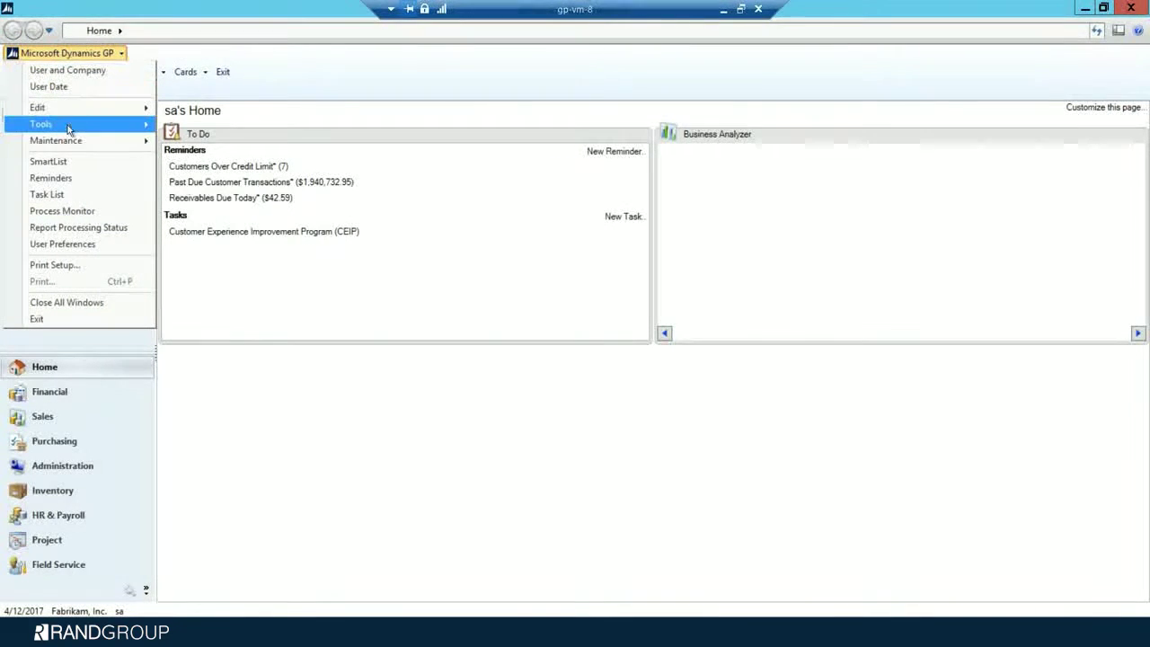
pyautogui.moveTo(66, 124)
pyautogui.moveTo(216, 159)
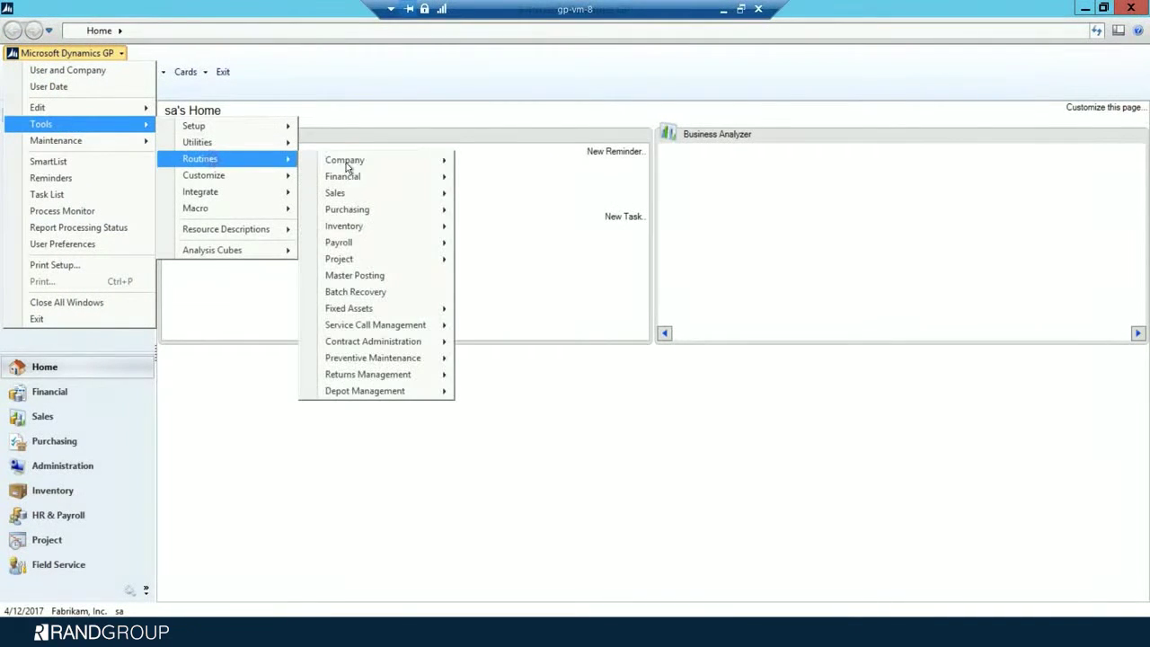
pyautogui.moveTo(368, 228)
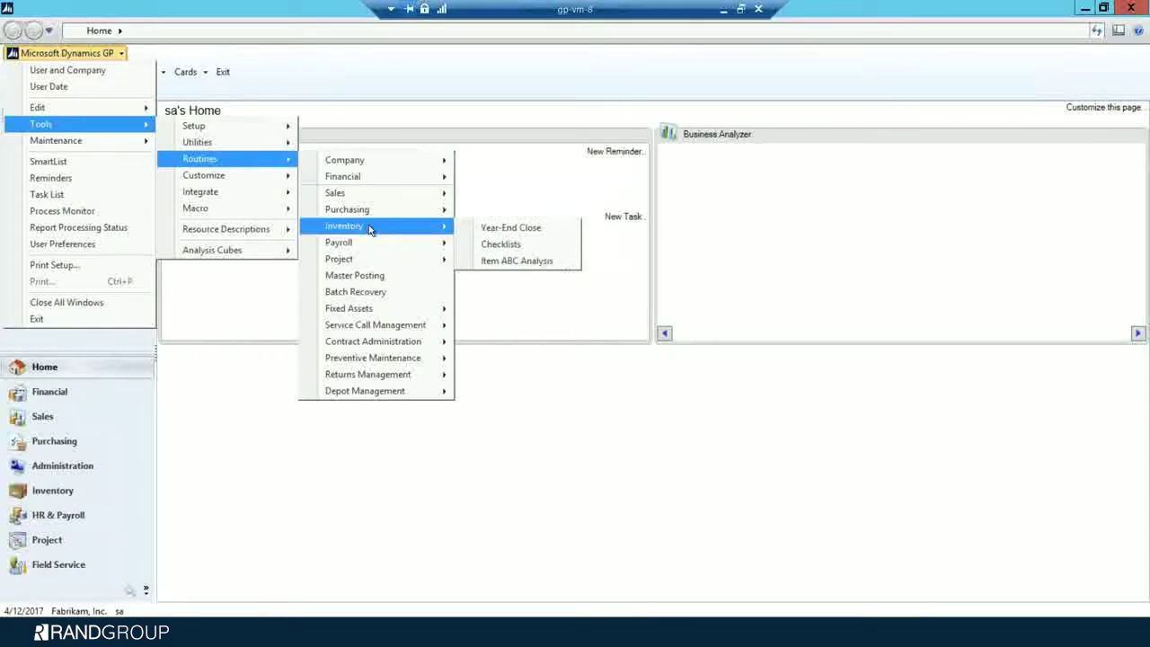
pyautogui.click(499, 228)
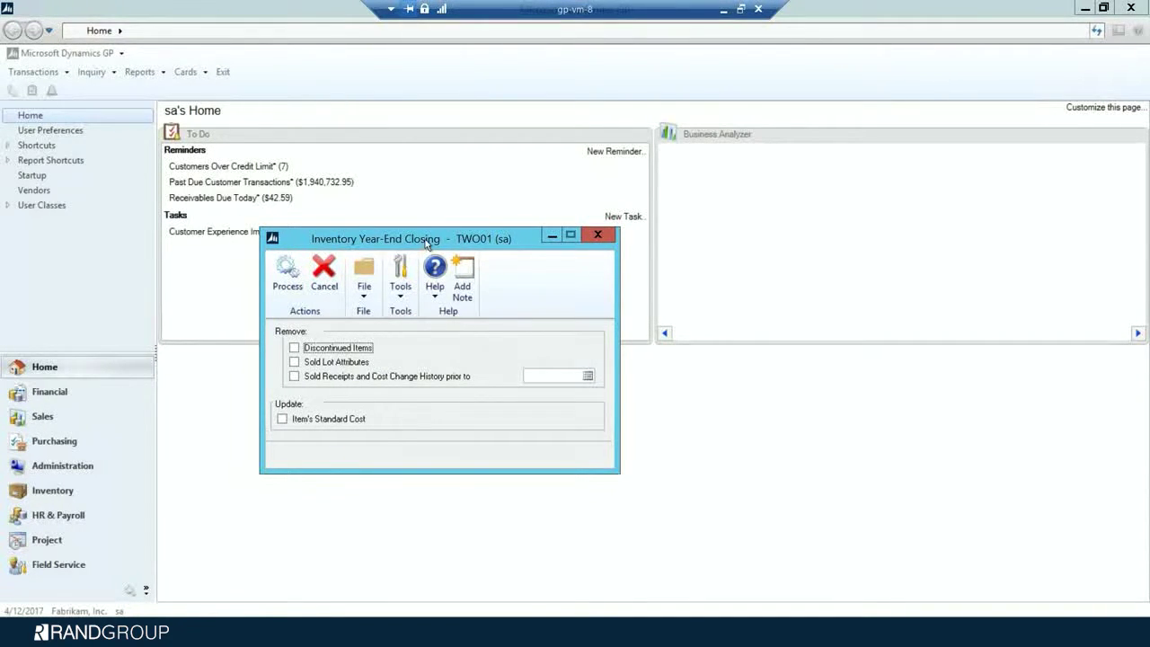
pyautogui.click(287, 269)
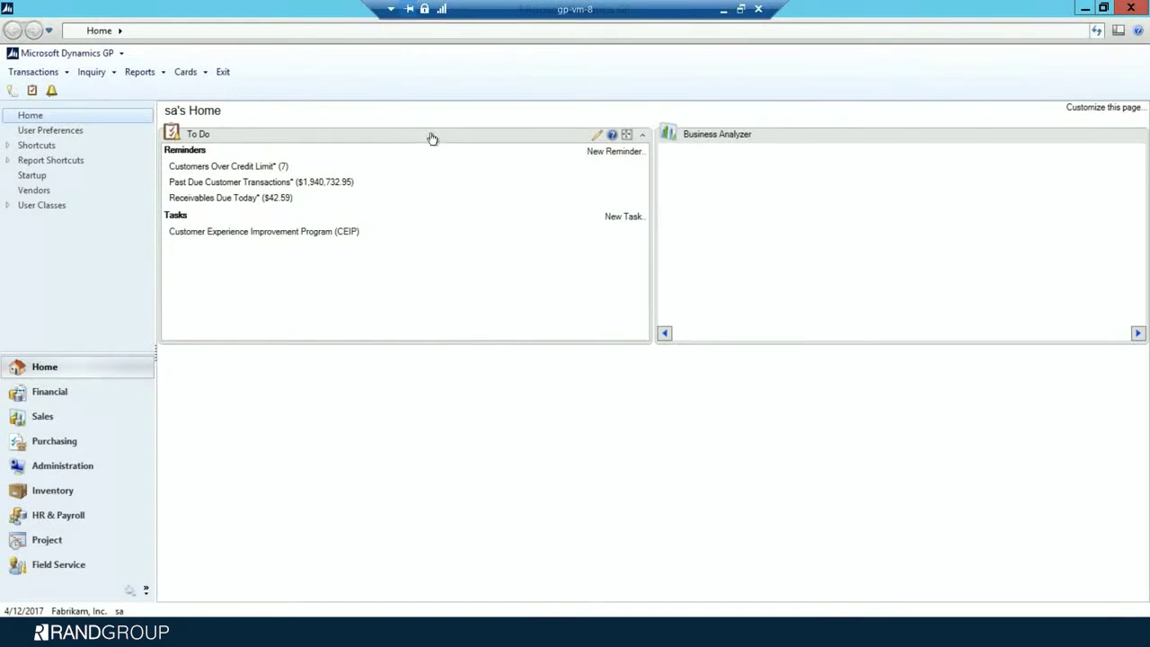
# - In Fiscal Periods Setup, mark Inventory closed for 2017 periods 1 through 8
pyautogui.click(85, 55)
pyautogui.moveTo(91, 127)
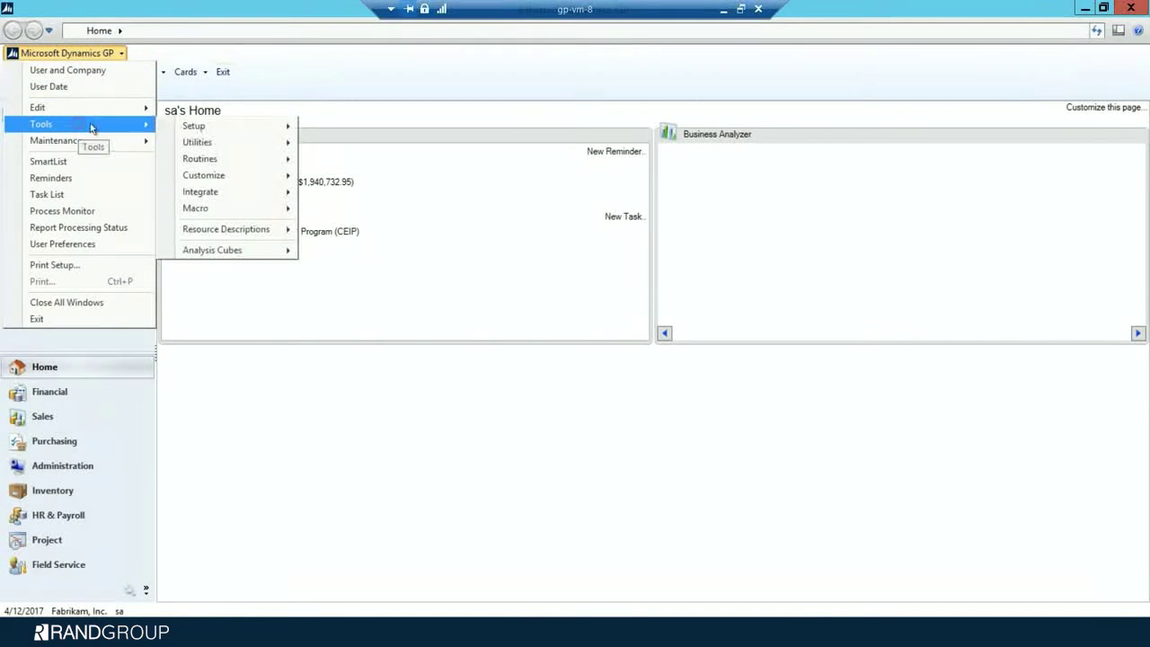
pyautogui.moveTo(216, 132)
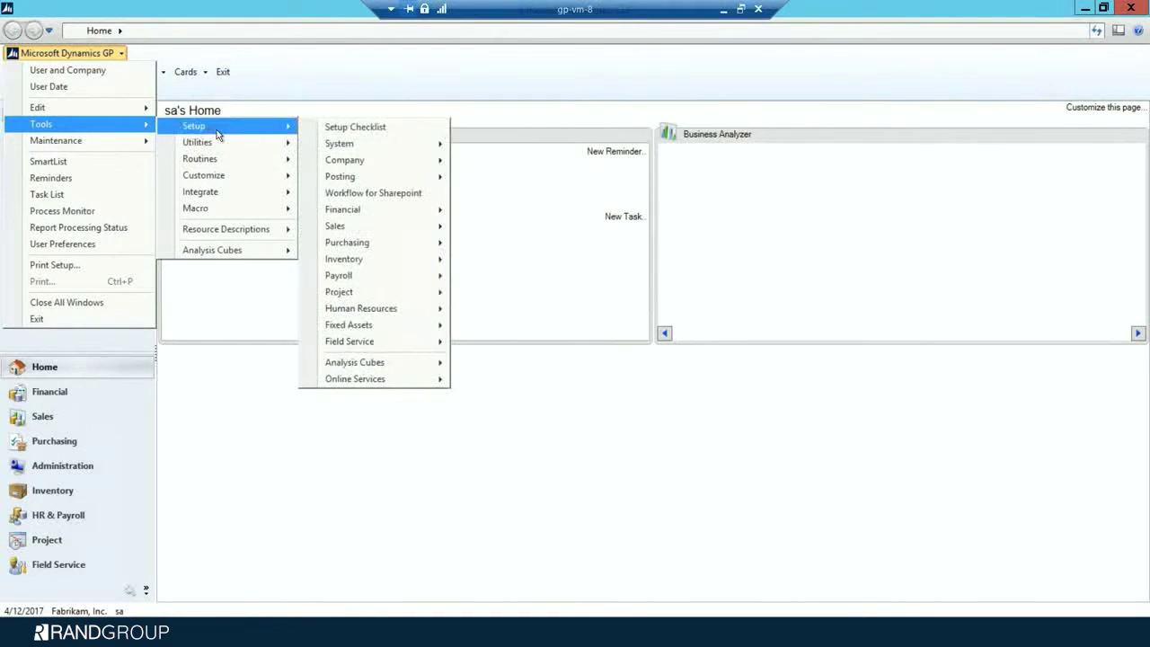
pyautogui.moveTo(364, 160)
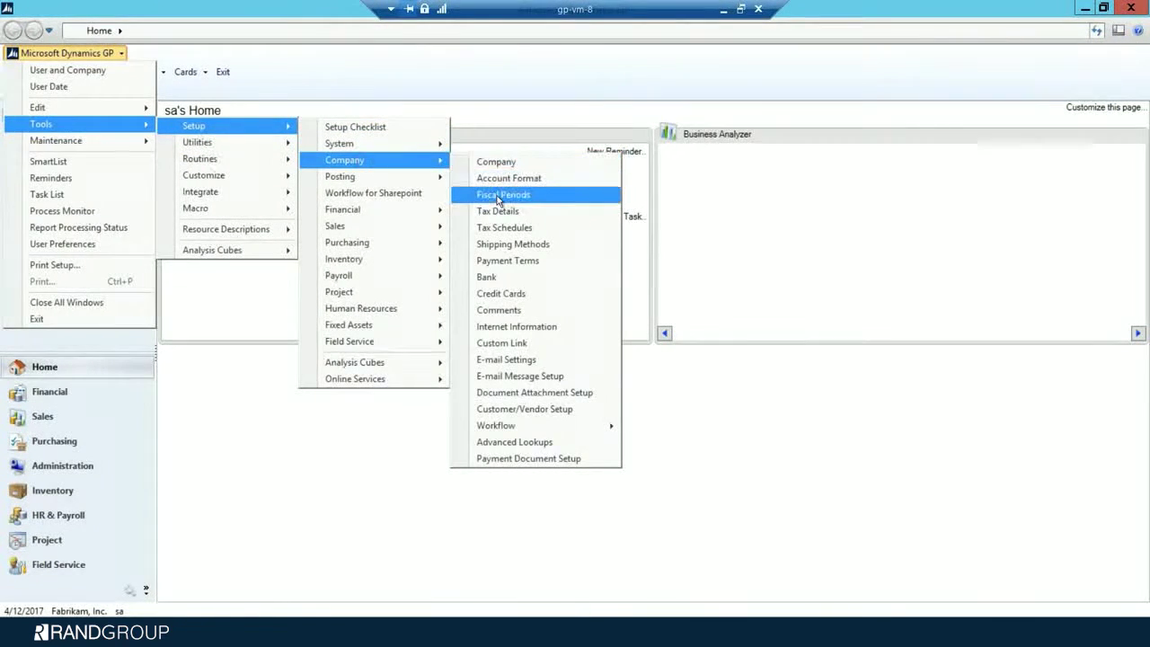
pyautogui.click(499, 196)
pyautogui.click(641, 326)
pyautogui.click(640, 340)
pyautogui.click(641, 354)
pyautogui.click(640, 368)
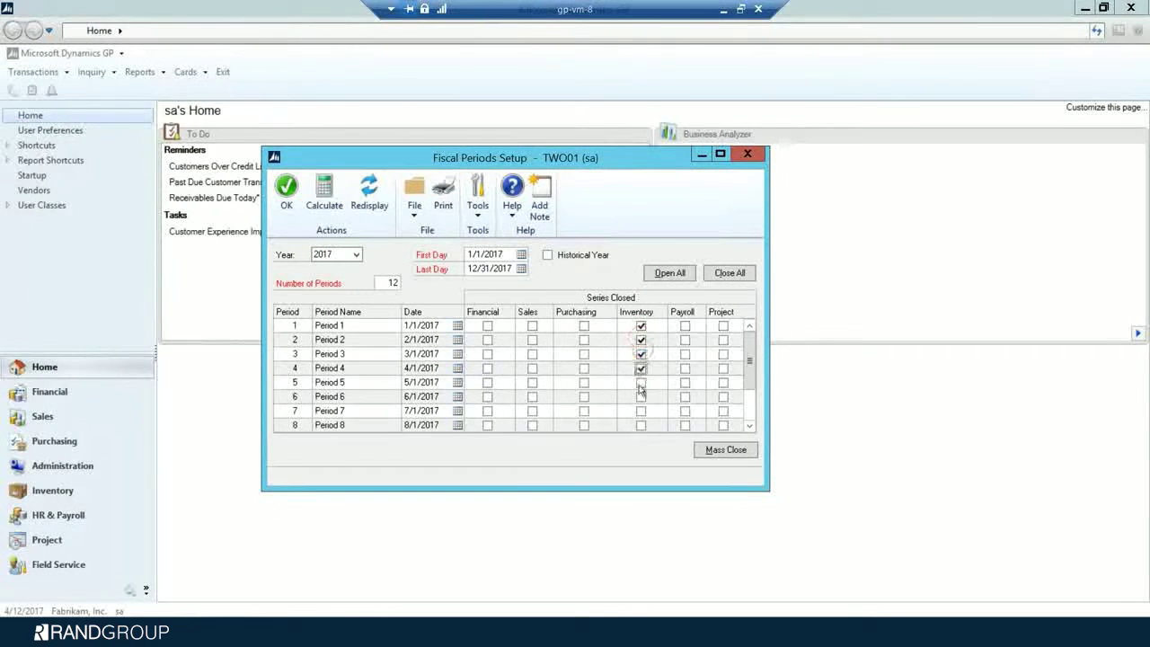
pyautogui.click(640, 383)
pyautogui.click(640, 396)
pyautogui.click(641, 410)
pyautogui.click(640, 424)
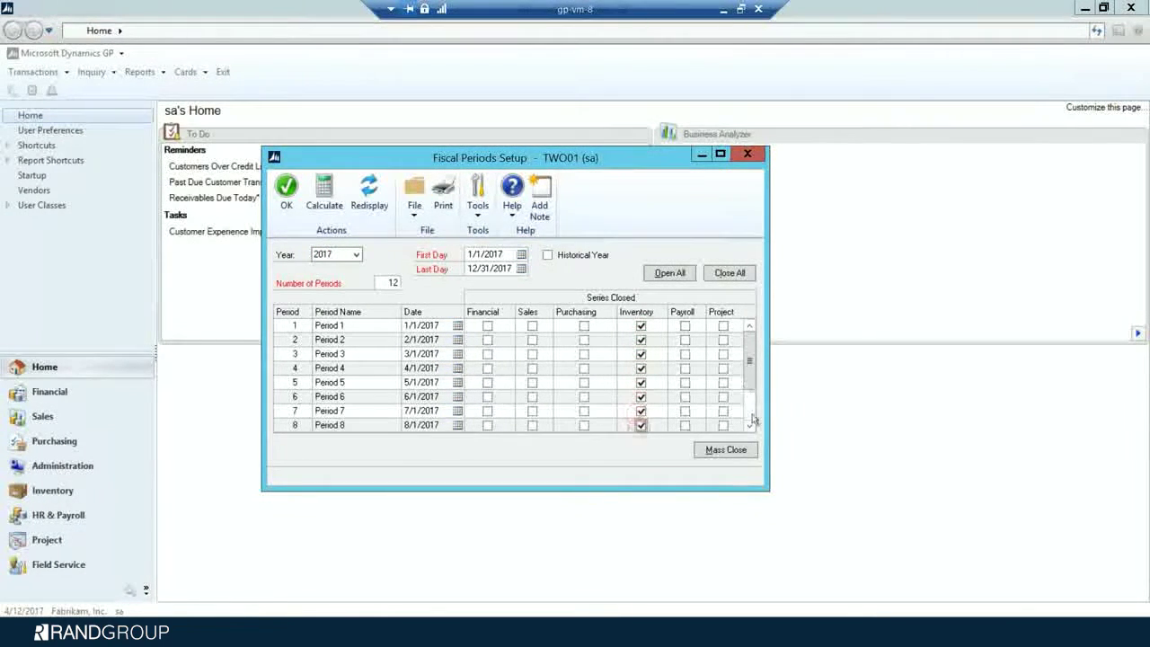
# - Mark Inventory closed for periods 9 through 12 and save the fiscal period setup
pyautogui.click(752, 420)
pyautogui.click(640, 383)
pyautogui.click(640, 396)
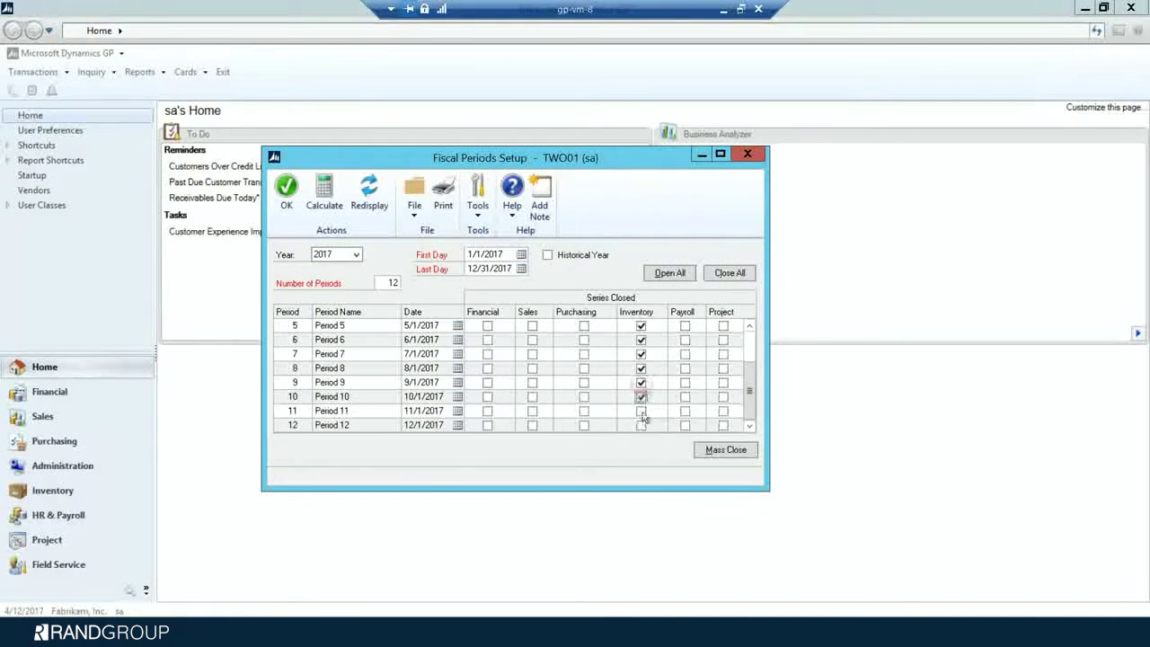
pyautogui.click(640, 410)
pyautogui.click(641, 424)
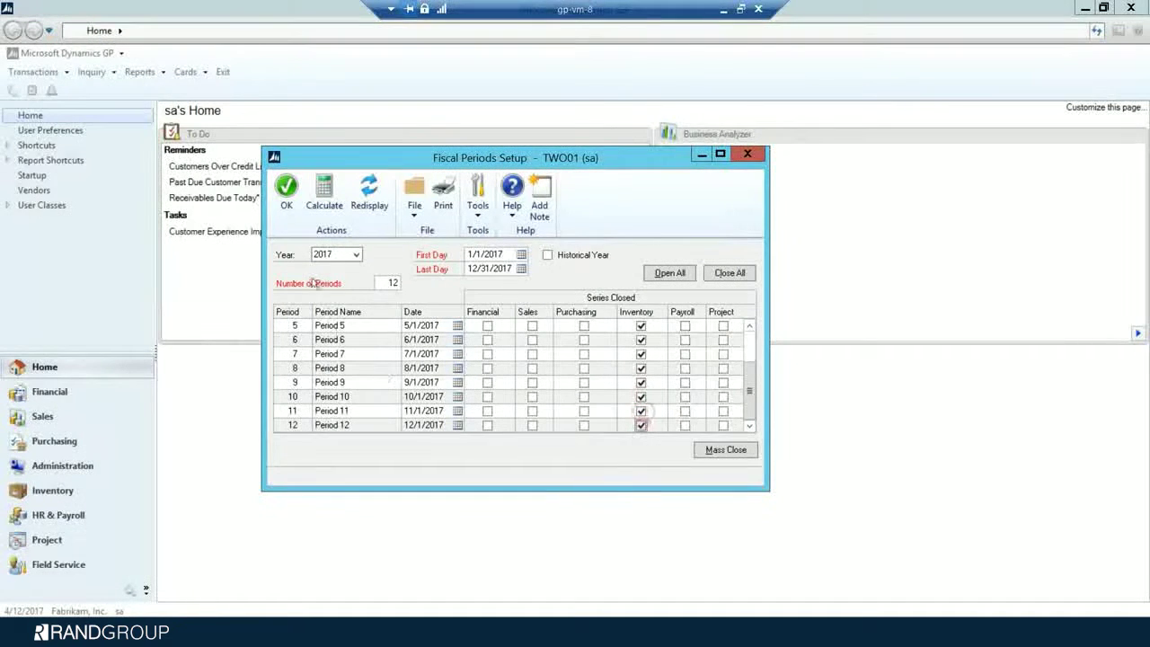
pyautogui.click(286, 193)
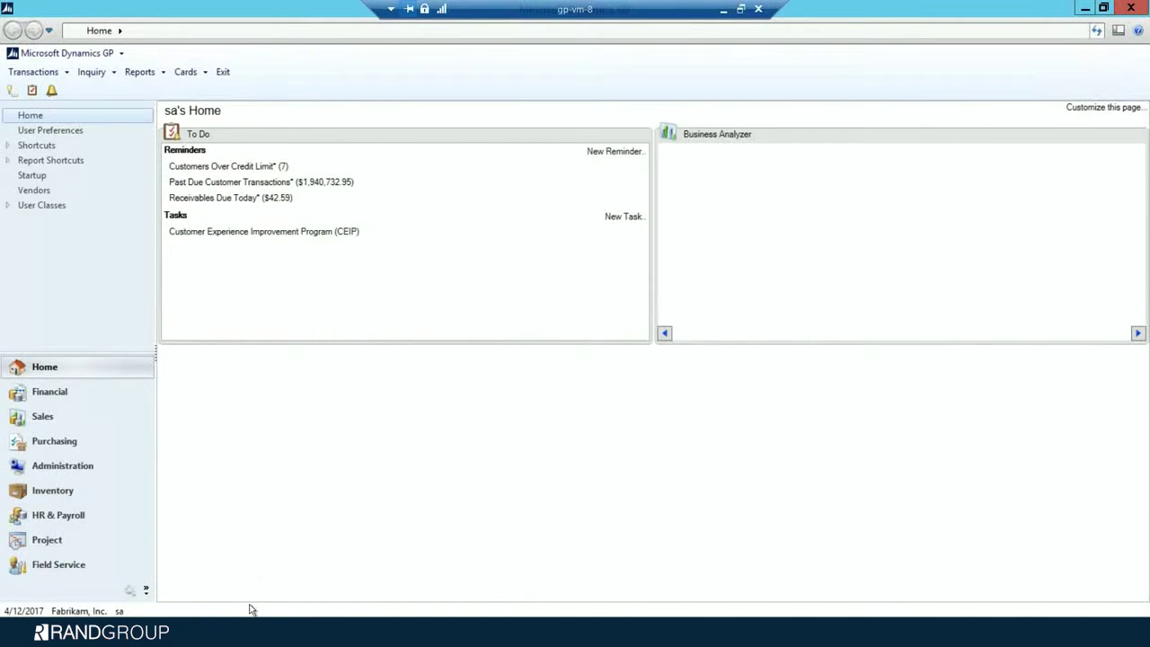
# - Start a TWO01 database backup, replacing the old destination with the Backup folder
pyautogui.click(230, 539)
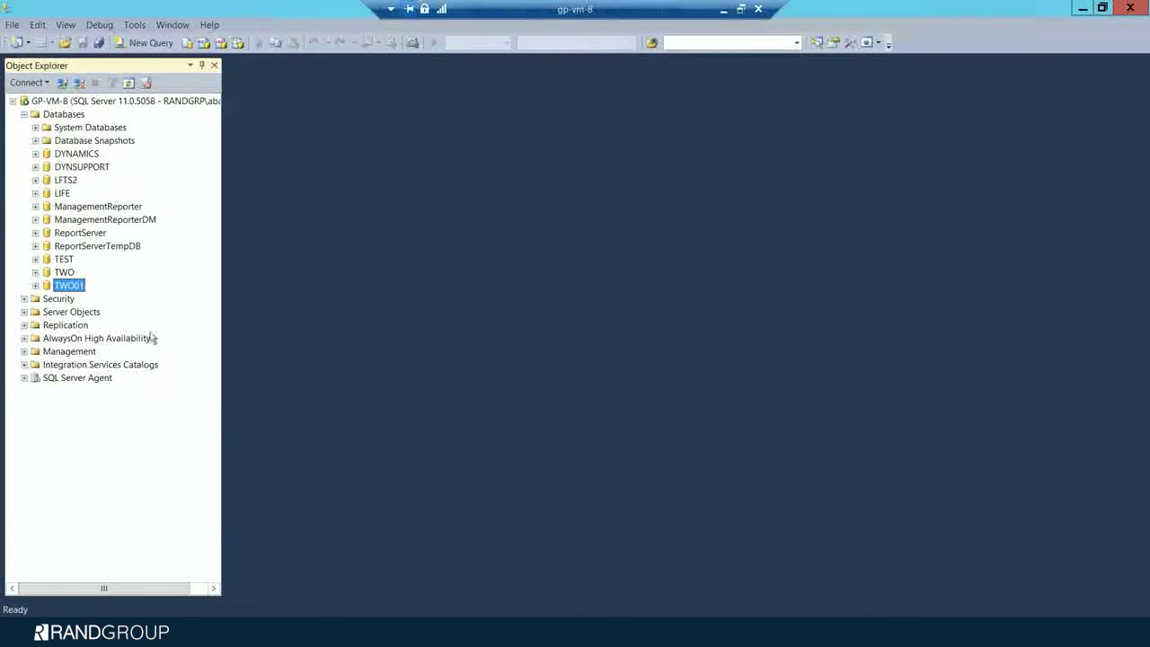
pyautogui.rightClick(73, 288)
pyautogui.moveTo(106, 346)
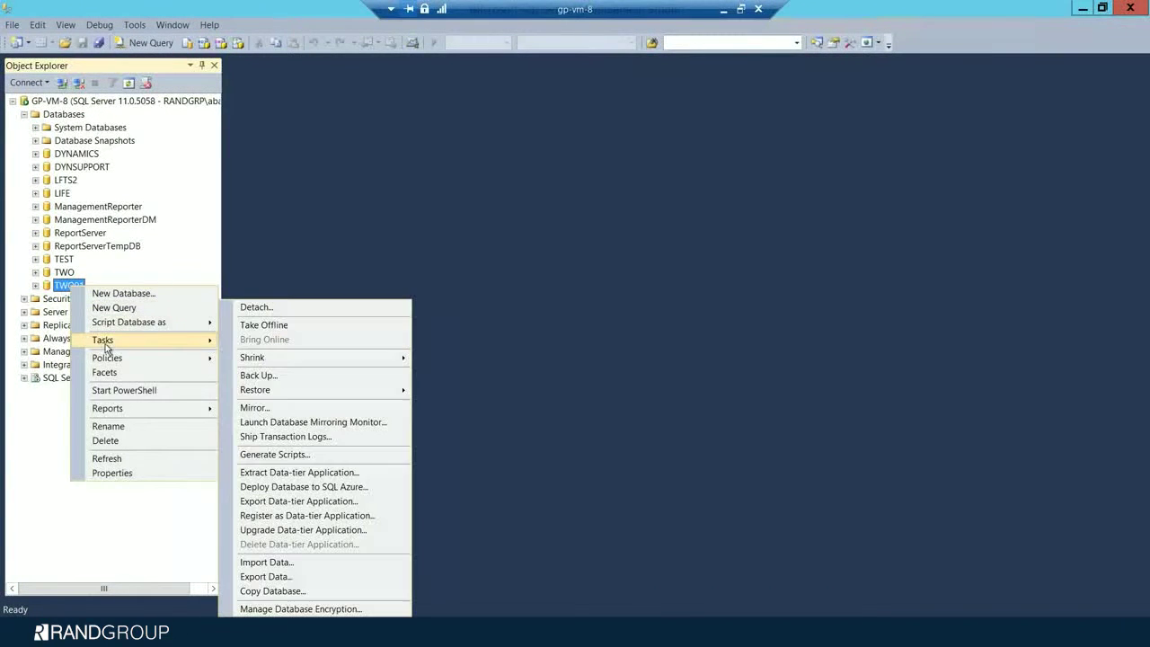
pyautogui.click(289, 375)
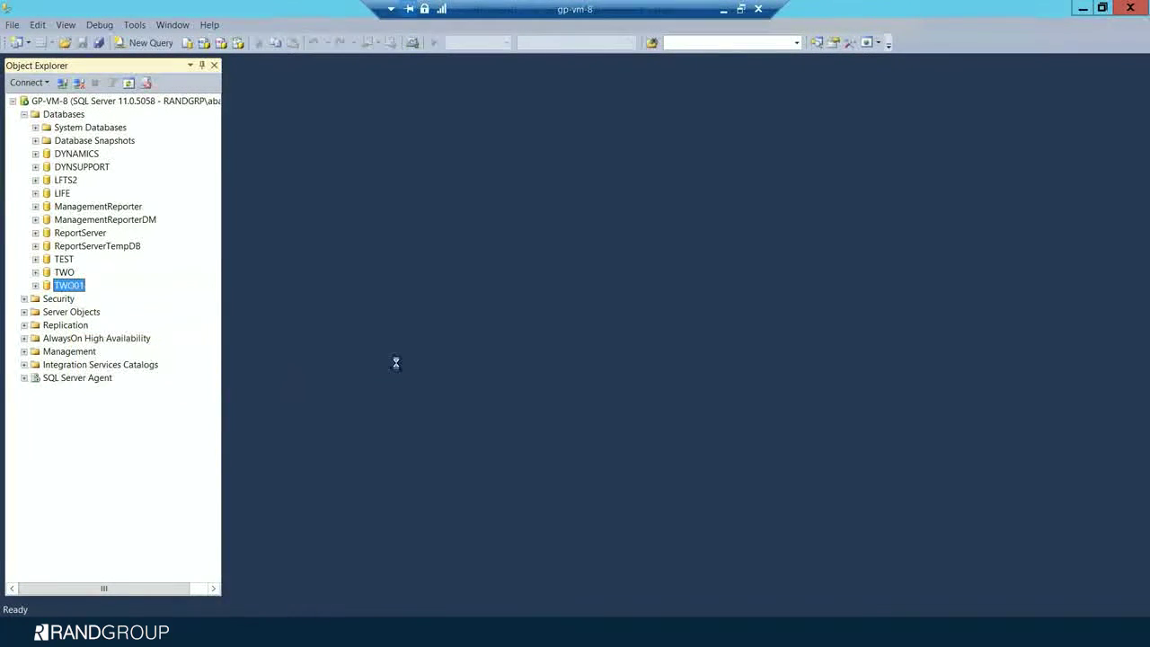
pyautogui.click(707, 362)
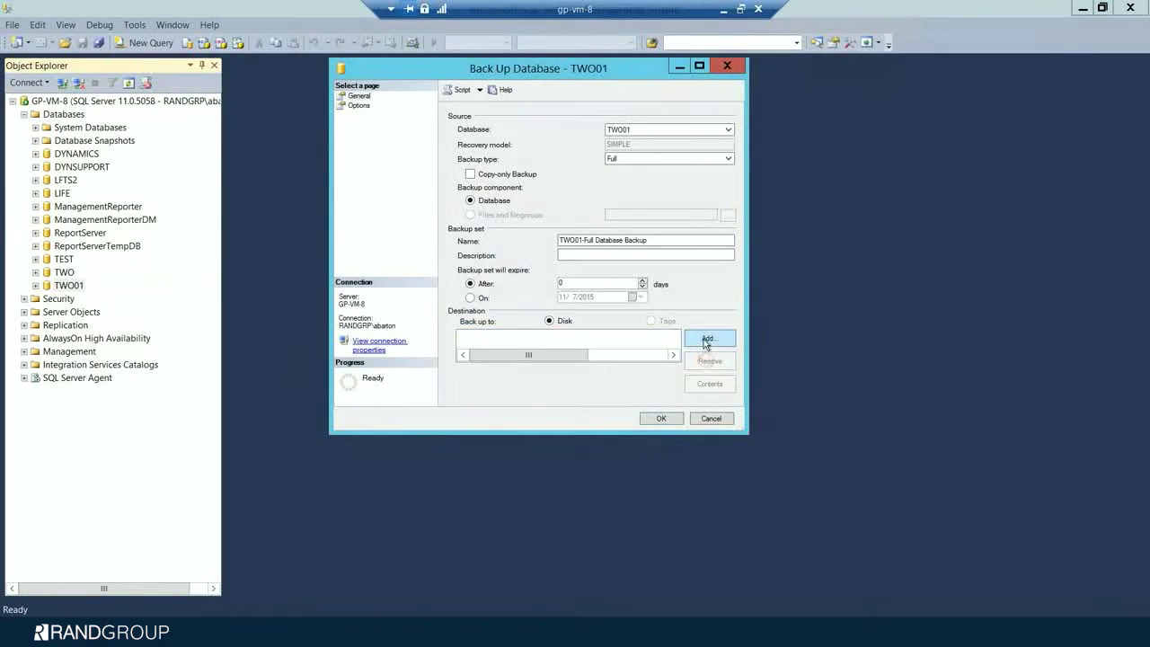
pyautogui.click(707, 340)
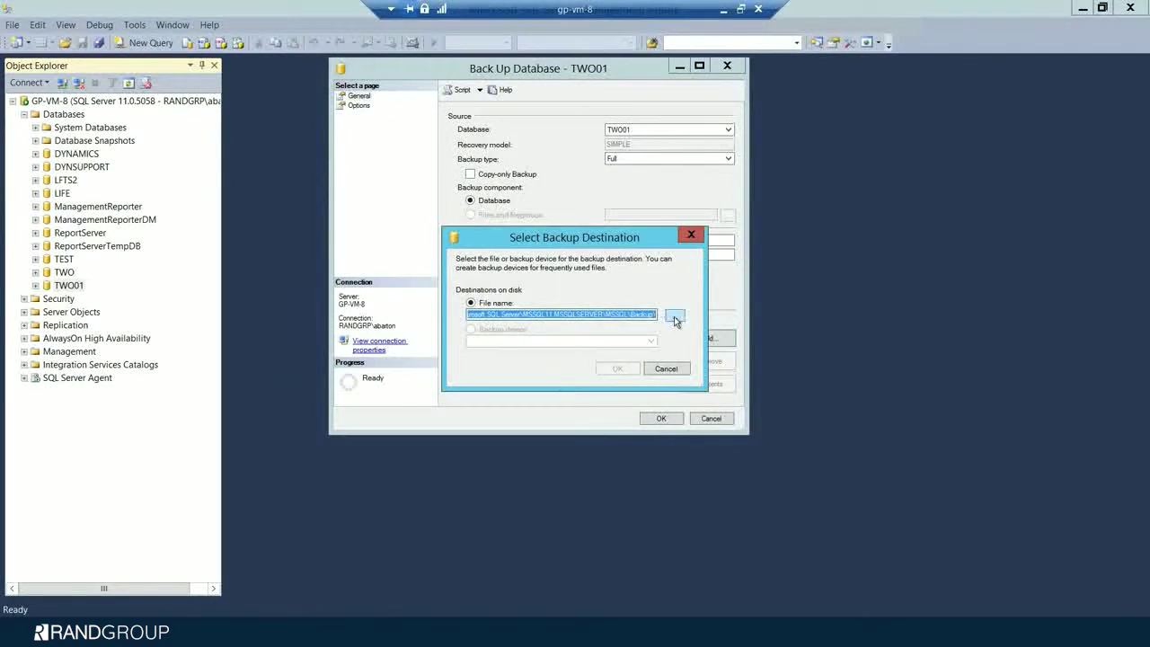
pyautogui.click(675, 314)
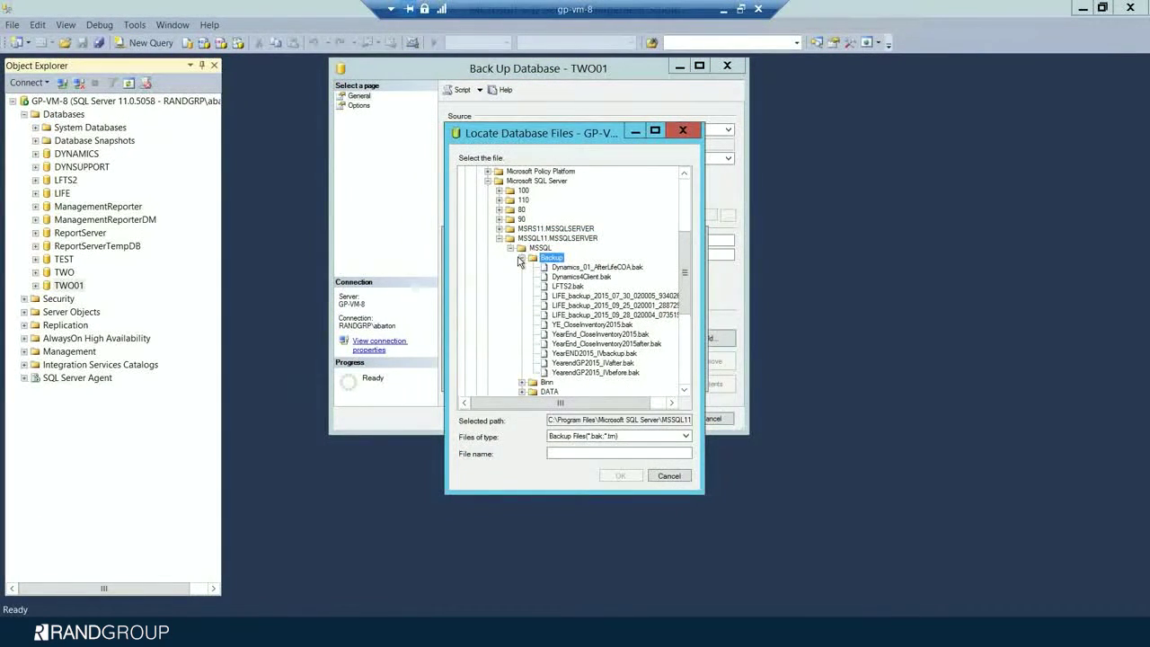
pyautogui.click(521, 258)
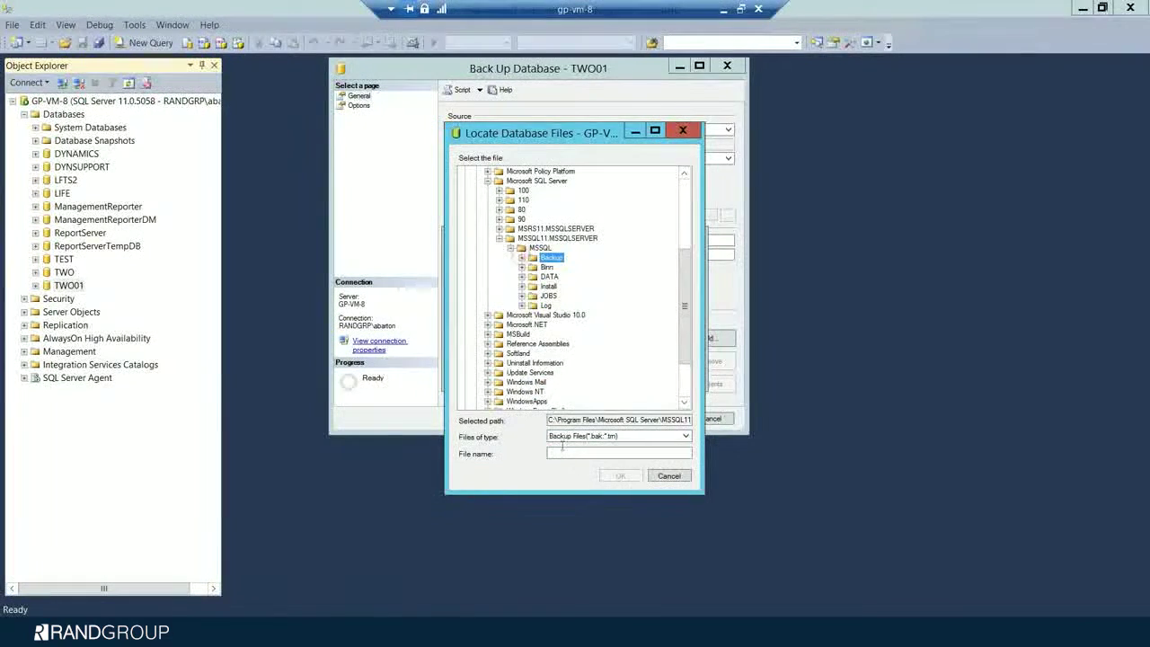
# - Name the backup file YearEND2015_IVbackupafter.bak, run the backup and acknowledge its success
pyautogui.click(564, 453)
pyautogui.write('YearEND')
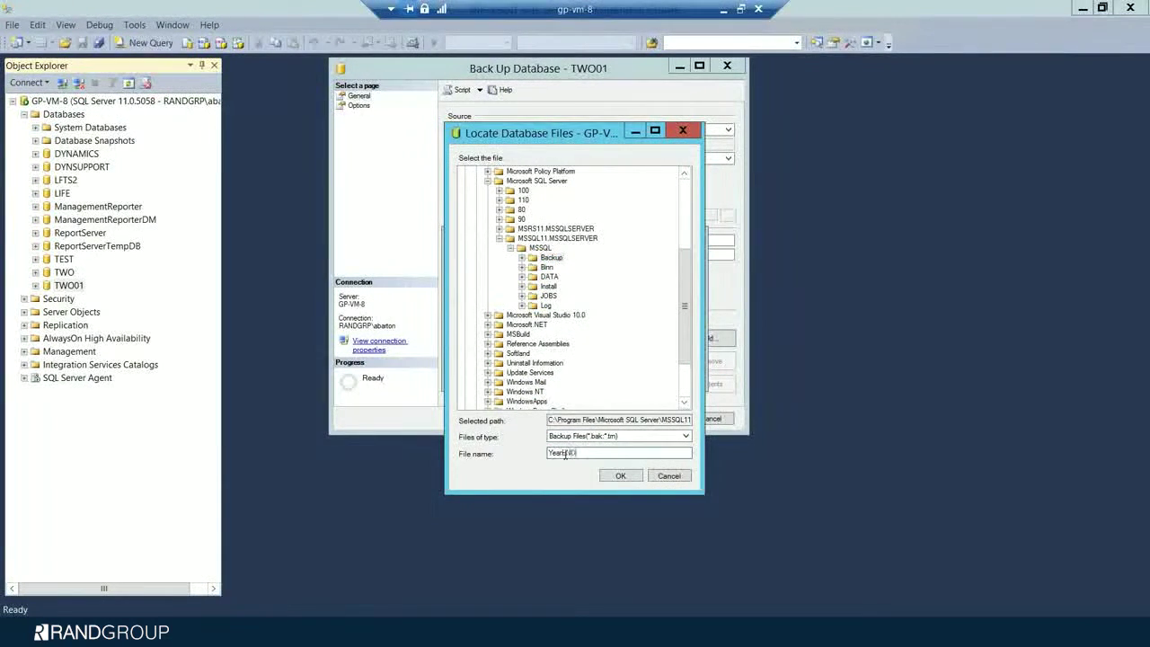
pyautogui.write('2015_M')
pyautogui.write('\x08ackupafter.bak')
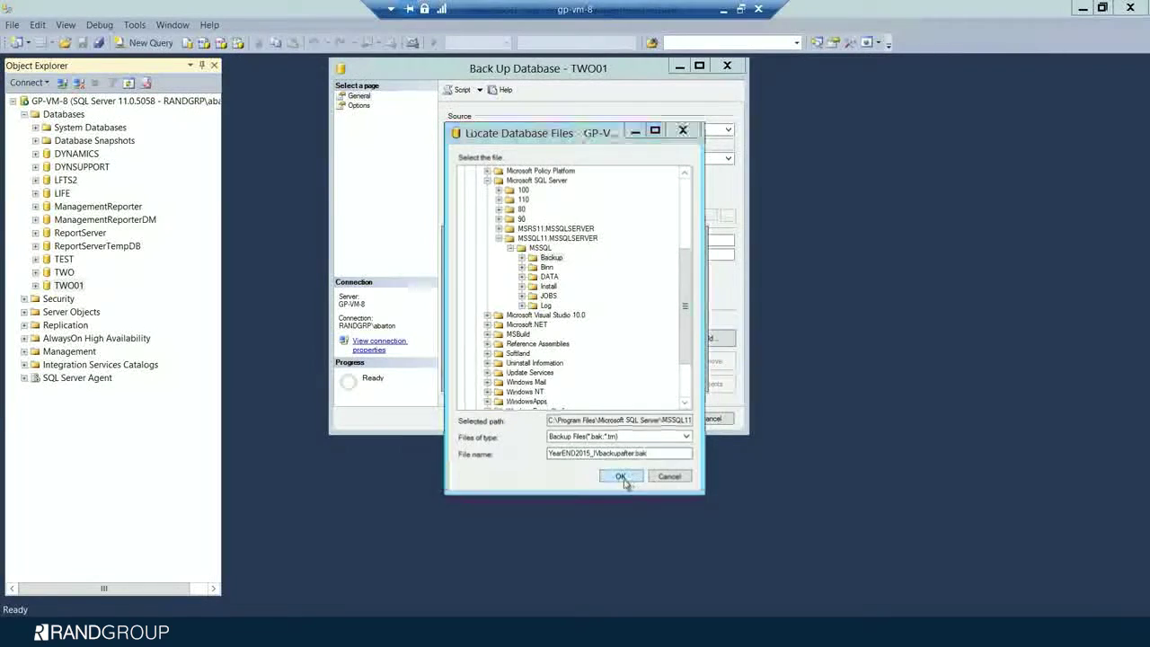
pyautogui.click(620, 476)
pyautogui.click(616, 368)
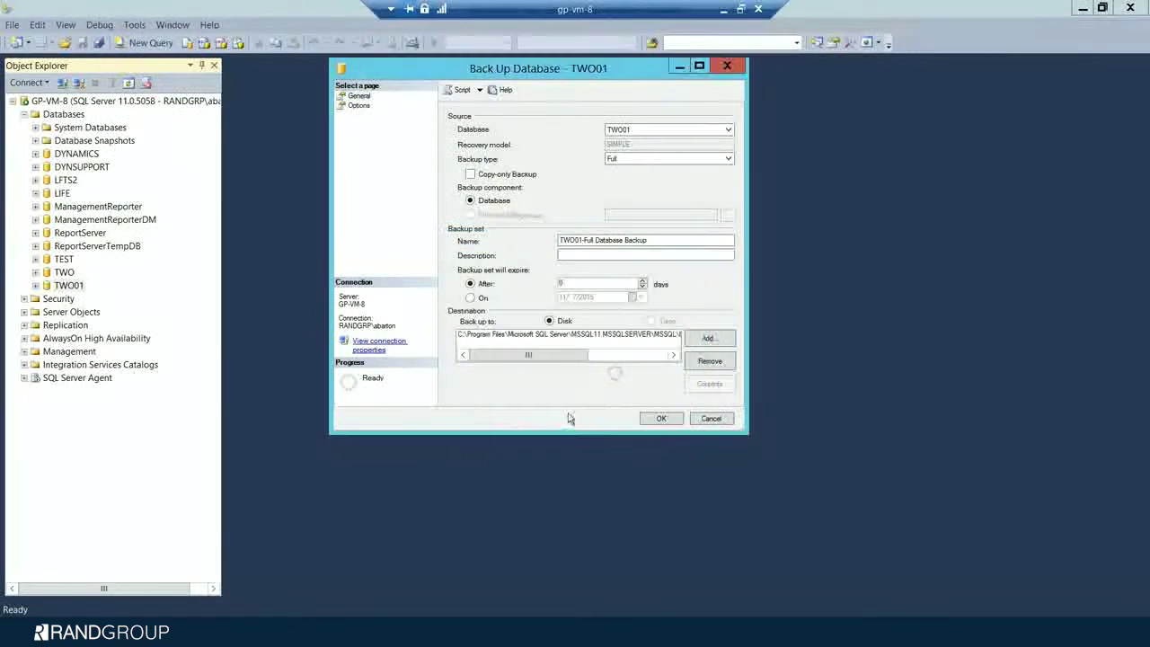
pyautogui.click(660, 418)
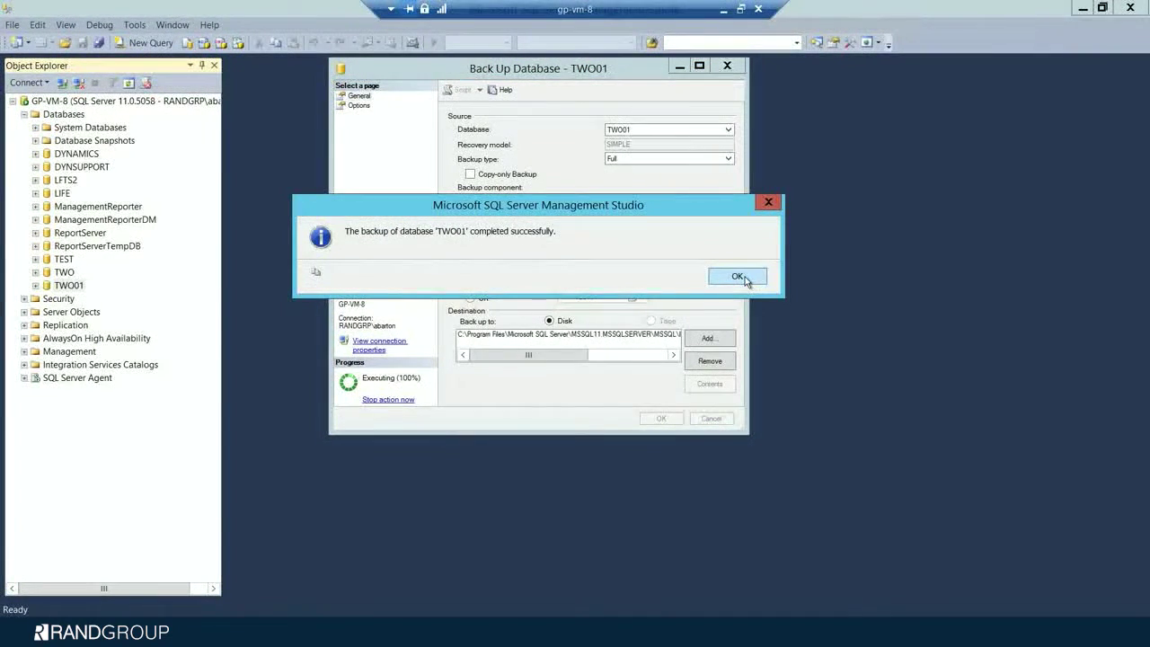
pyautogui.click(736, 276)
pyautogui.moveTo(191, 633)
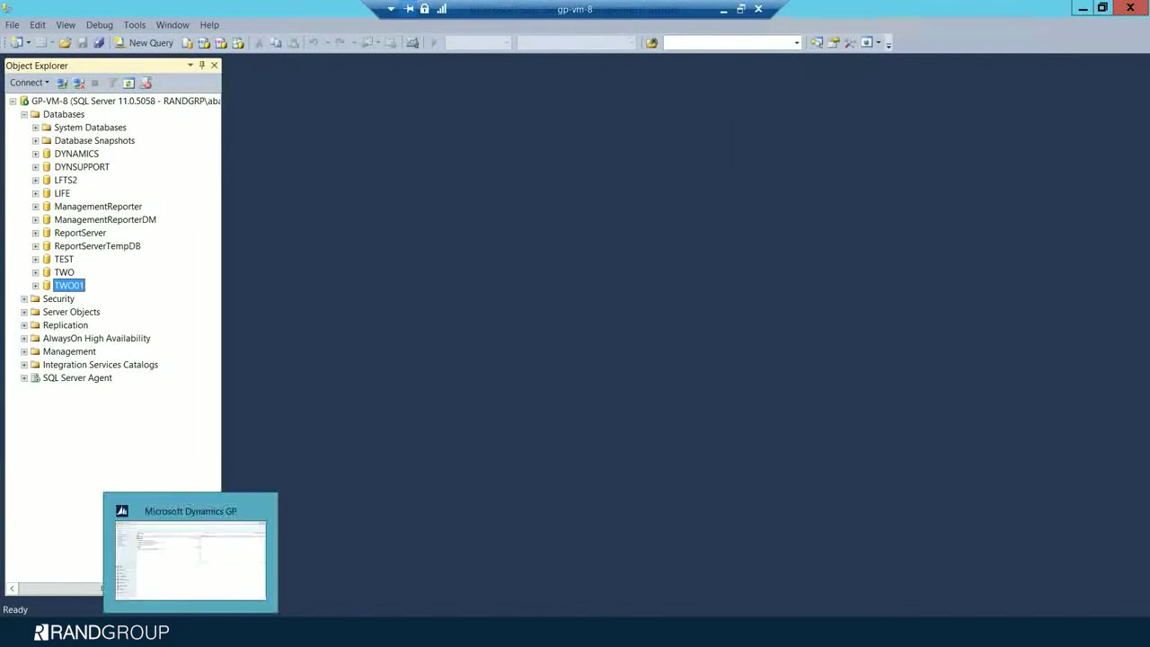
# - Page through Item Inquiry quantities, including 100XLG Green Phone, 128 SDRAM and 24X IDE, confirming Sold reads 0, then close it
pyautogui.click(238, 585)
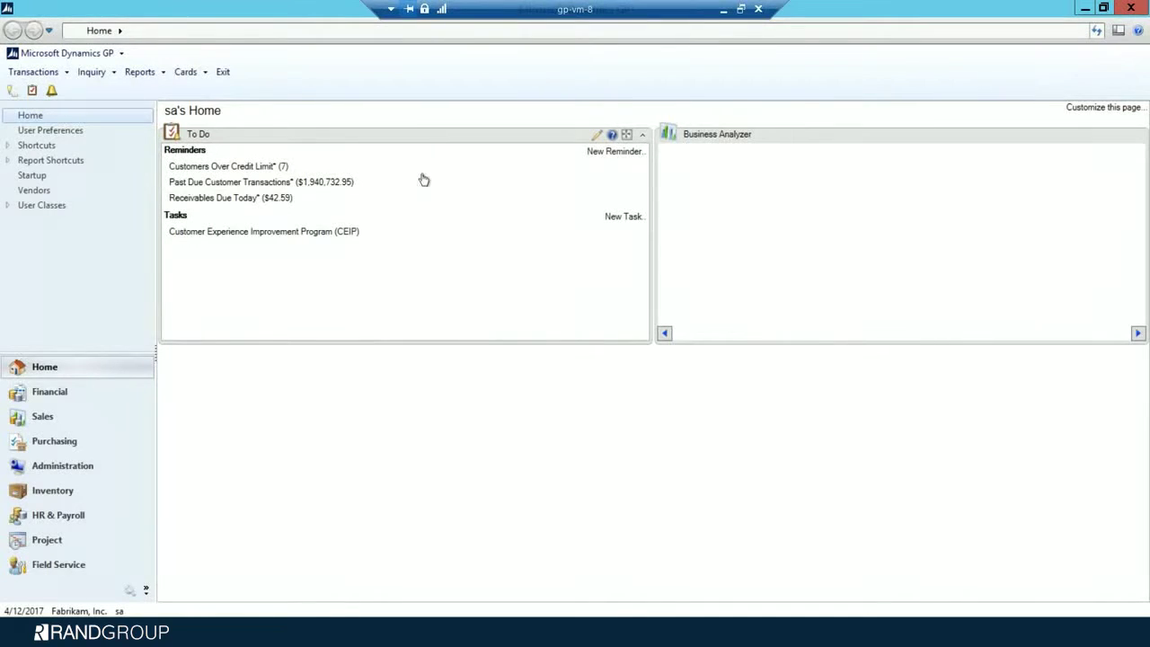
pyautogui.click(91, 71)
pyautogui.moveTo(122, 158)
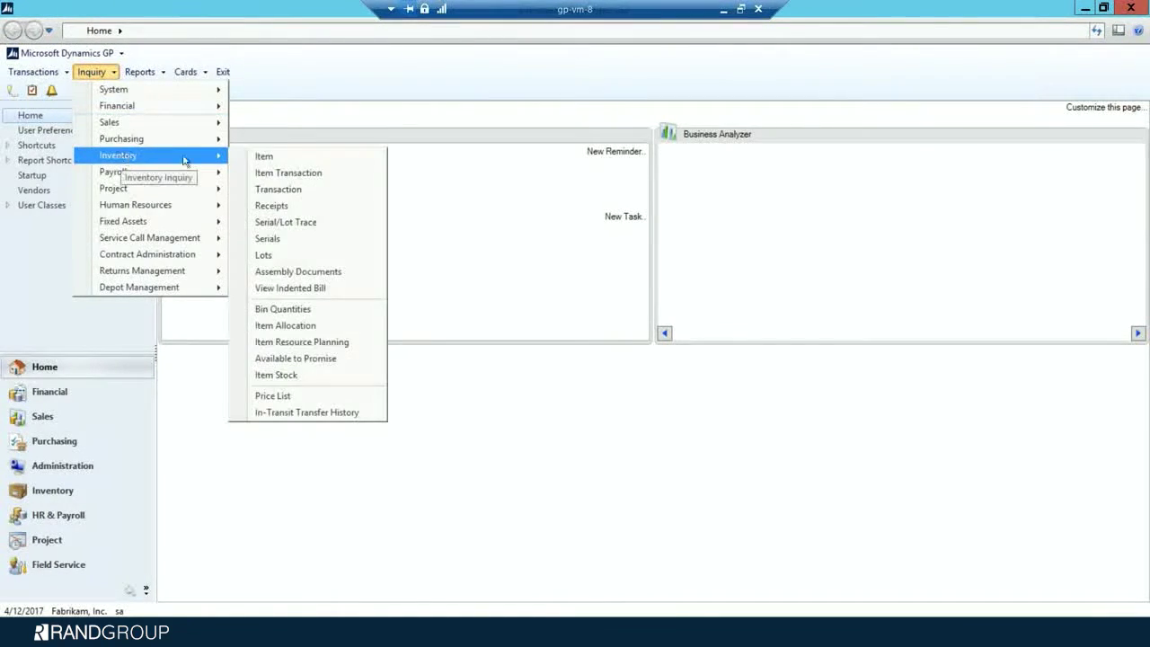
pyautogui.click(297, 158)
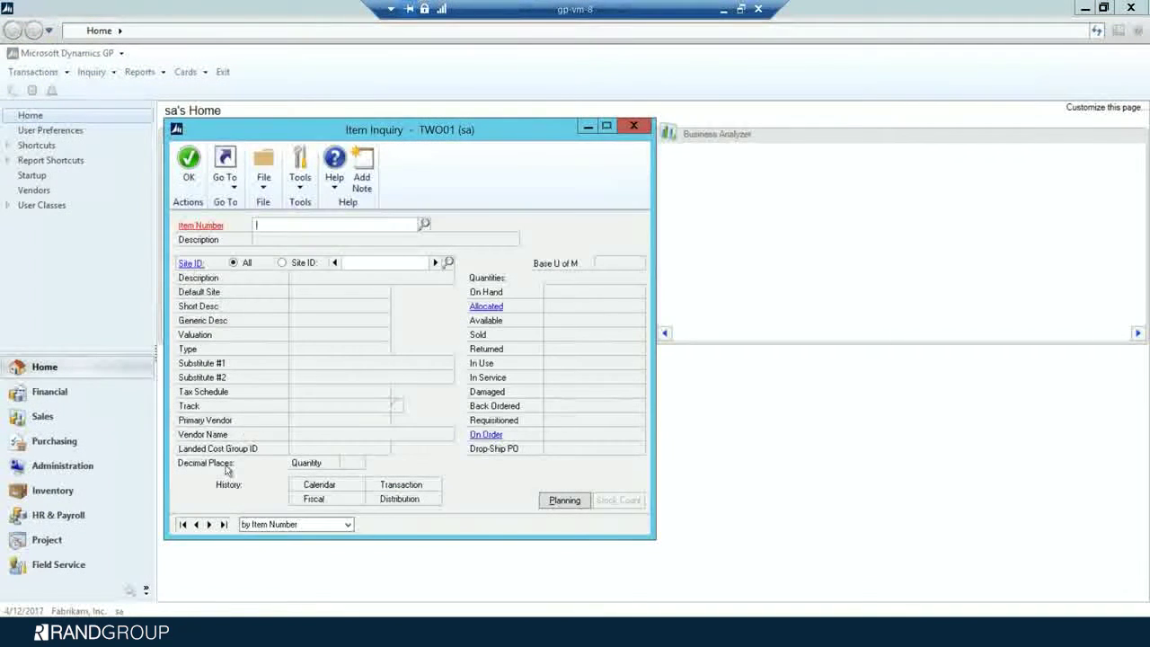
pyautogui.click(208, 524)
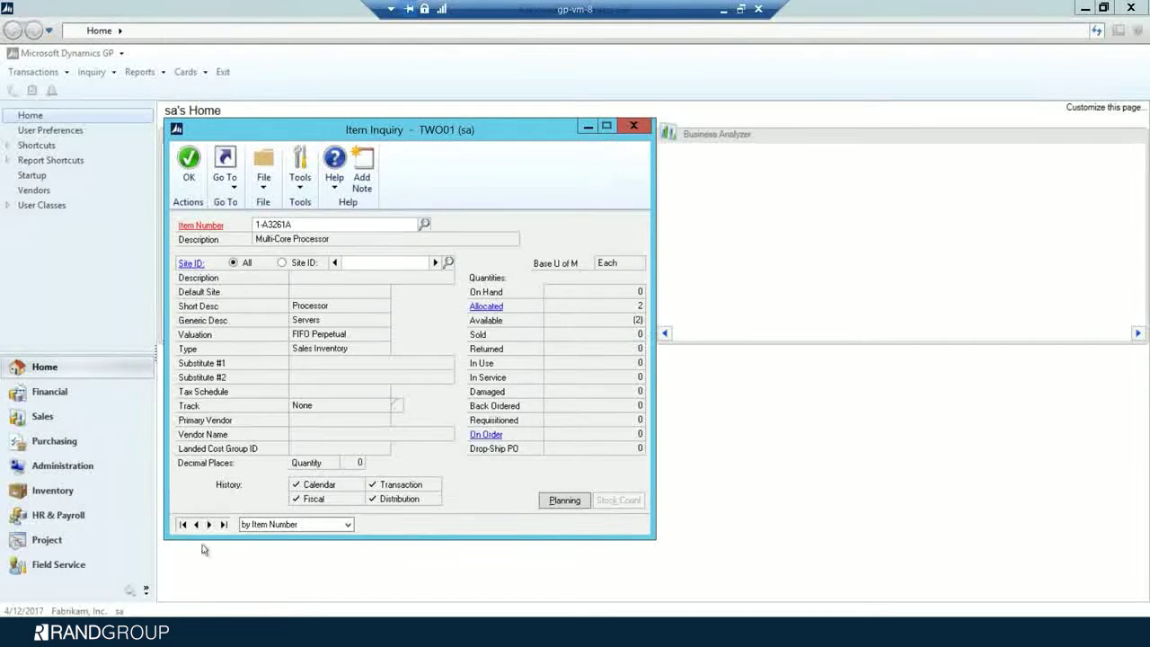
pyautogui.click(209, 525)
pyautogui.click(209, 524)
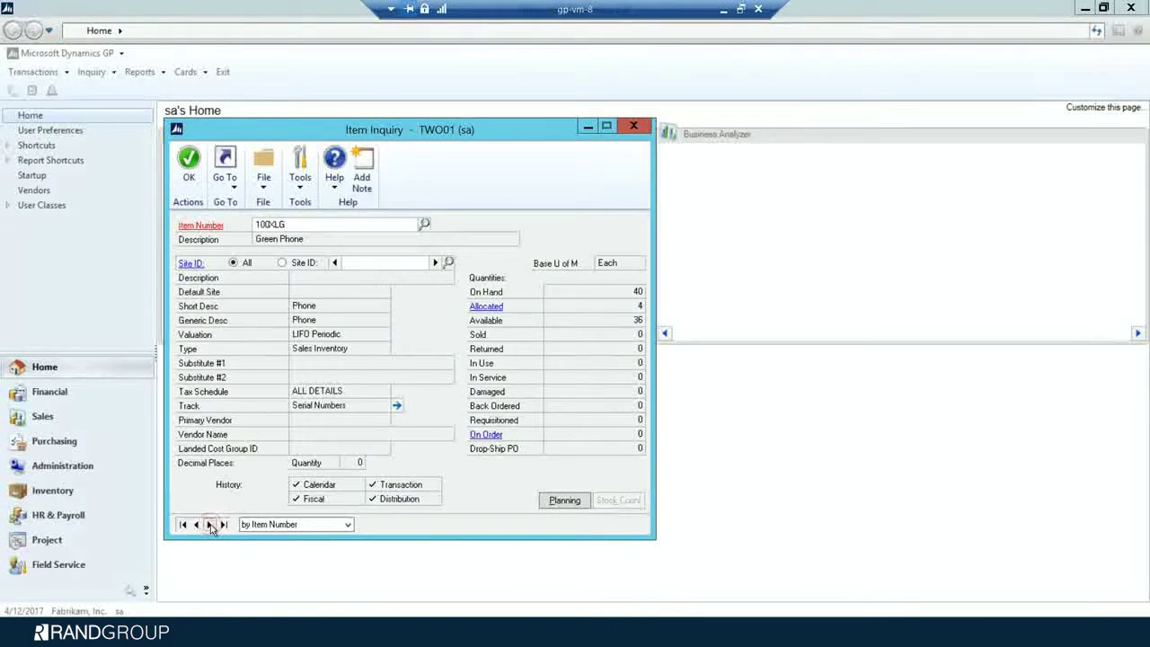
pyautogui.click(210, 525)
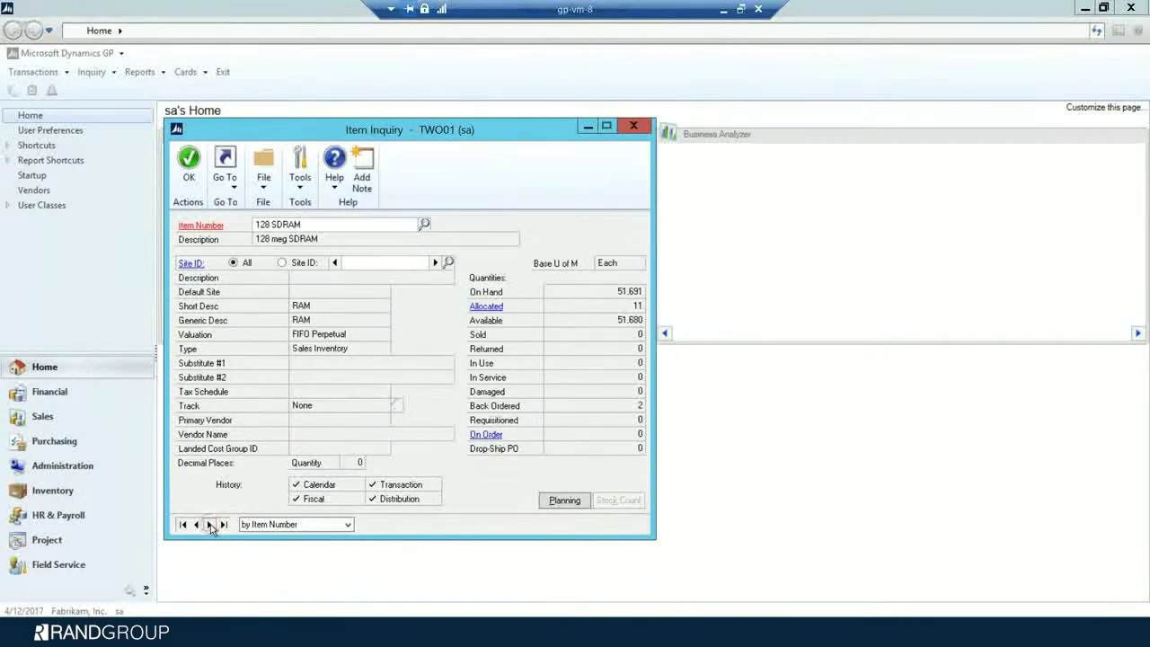
pyautogui.click(209, 524)
pyautogui.click(209, 524)
pyautogui.click(209, 525)
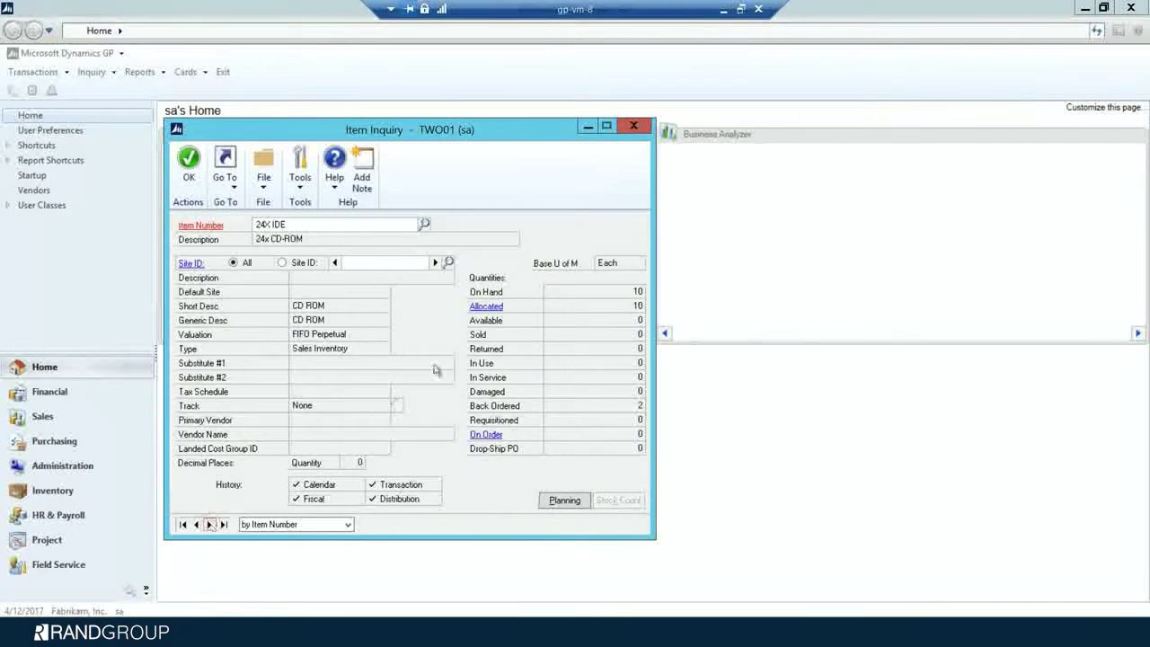
pyautogui.click(635, 128)
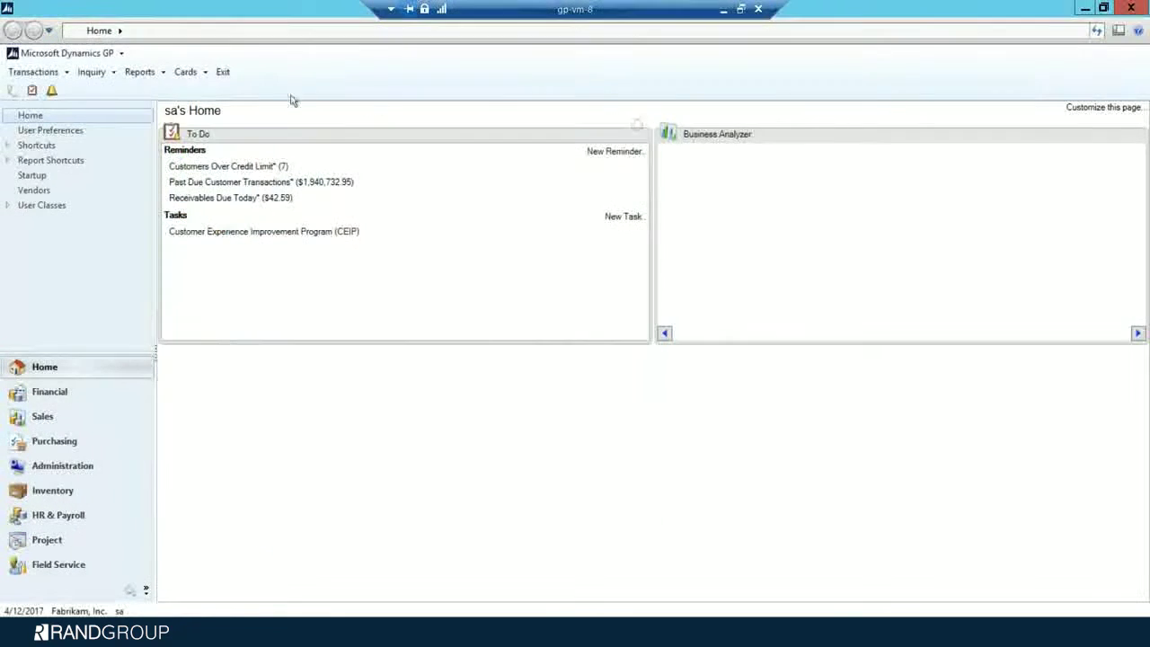
# - Show Item History for 100XLG Green Phone: 0 sold this year, 78 last year
pyautogui.click(187, 72)
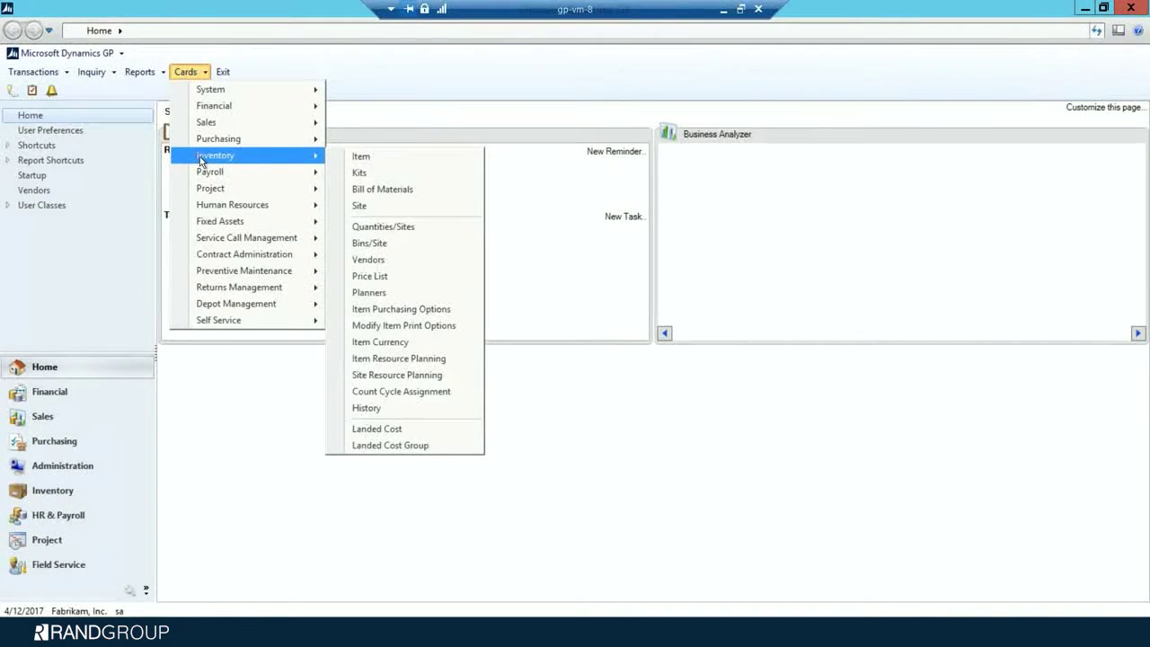
pyautogui.moveTo(270, 171)
pyautogui.moveTo(300, 156)
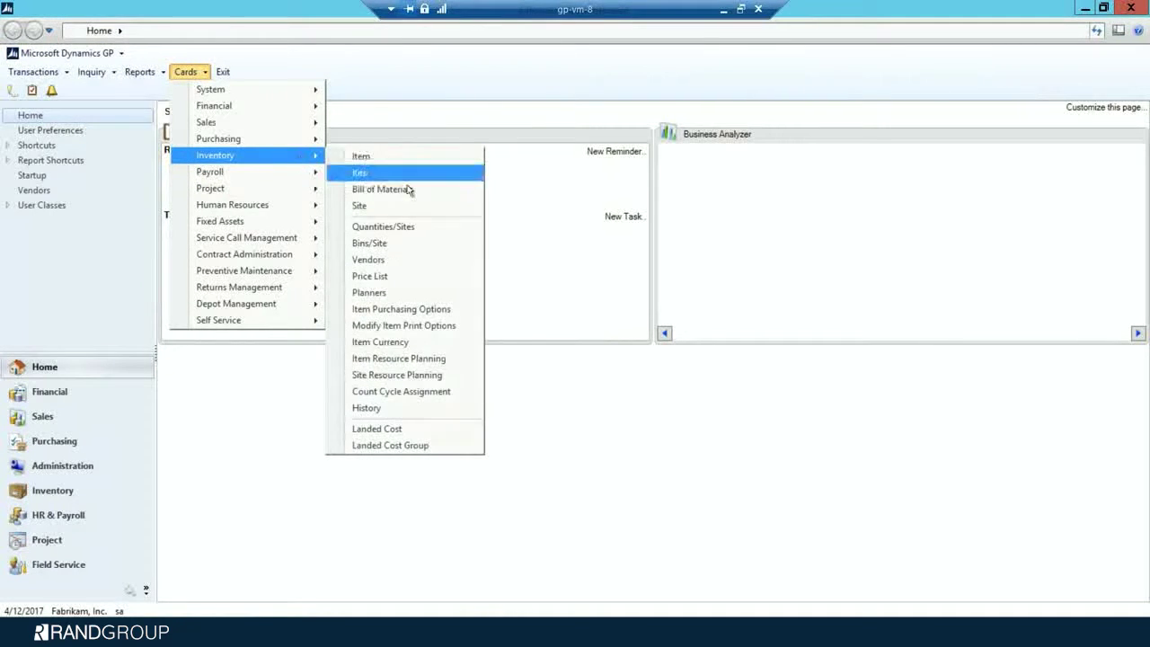
pyautogui.click(386, 410)
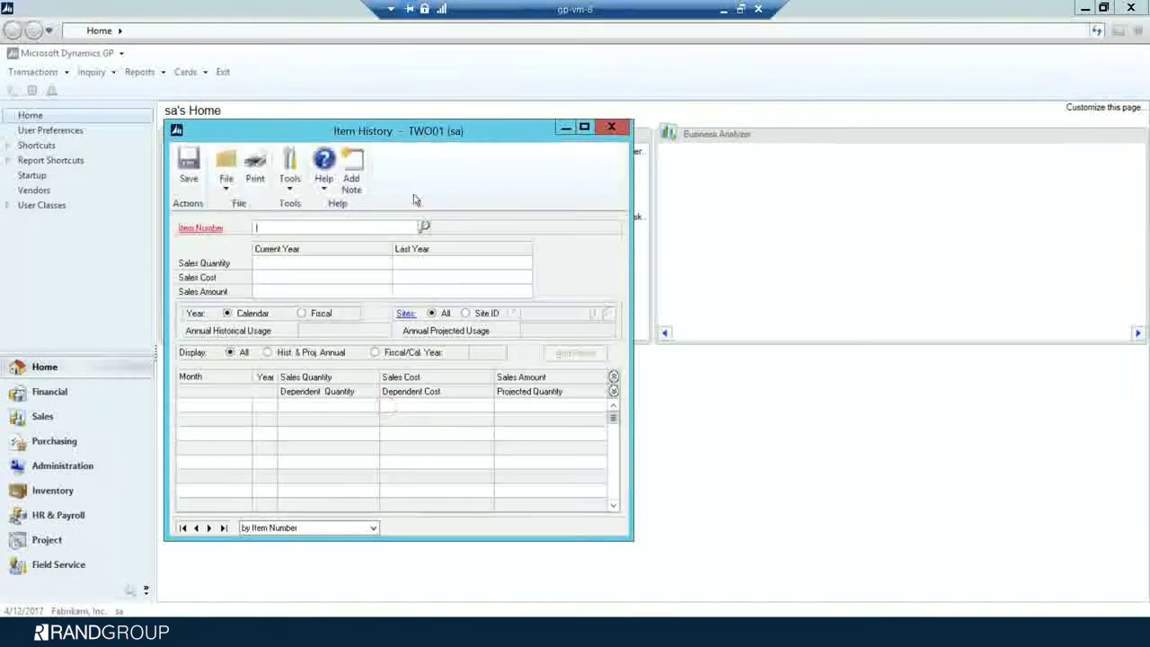
pyautogui.click(231, 502)
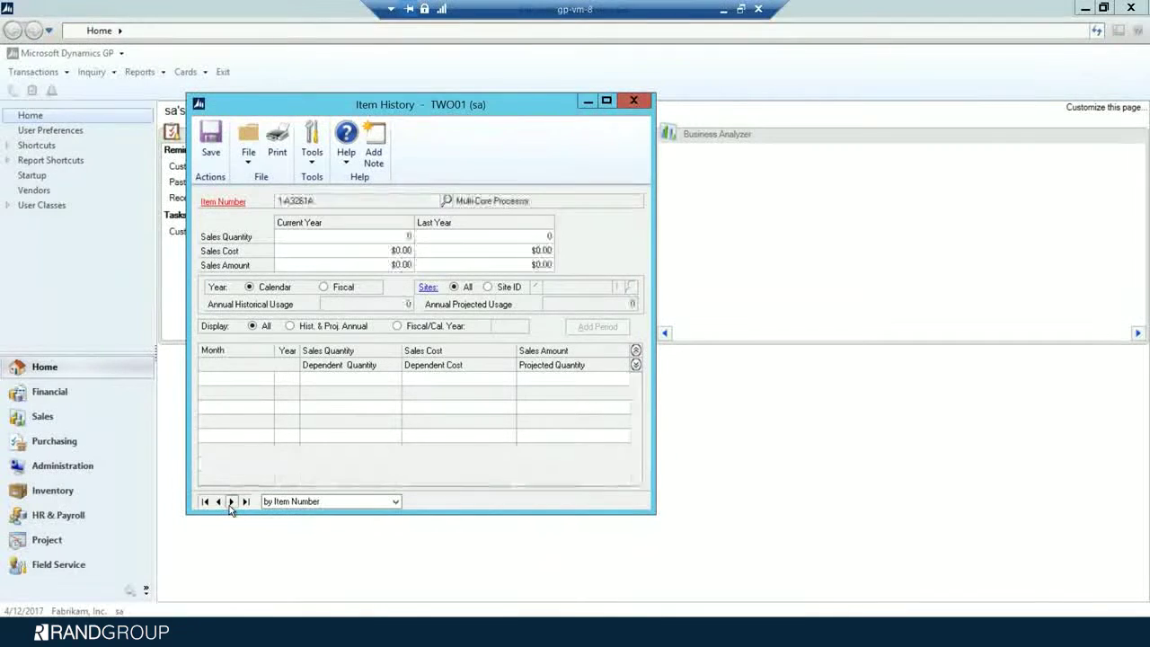
pyautogui.click(230, 502)
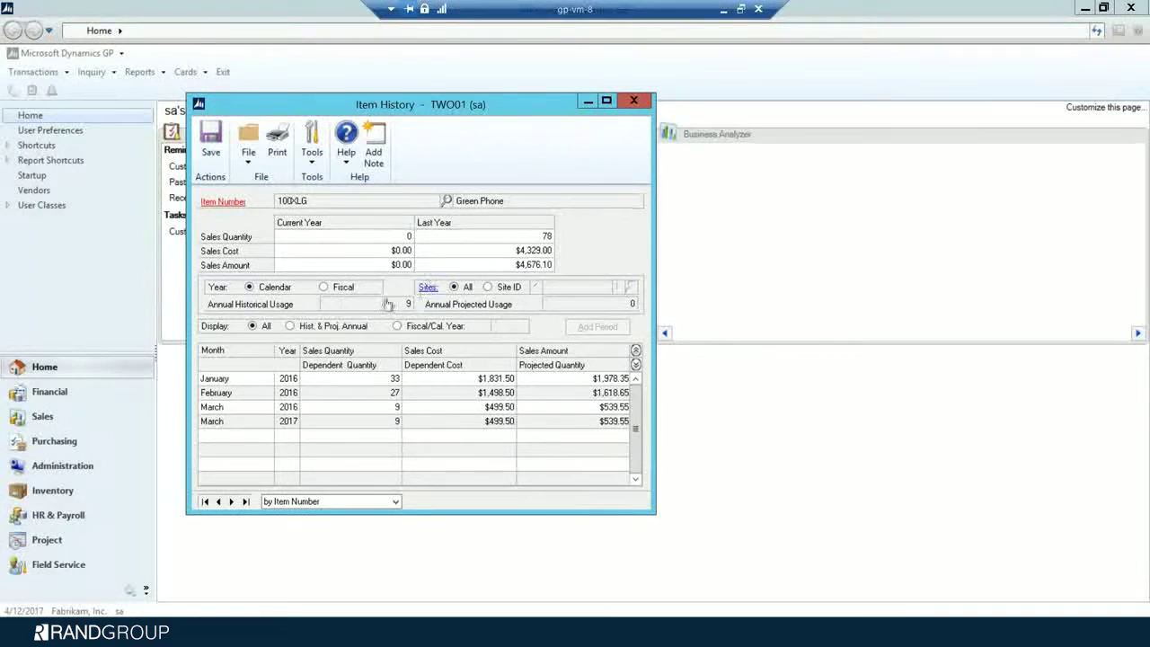
# - Close the Item History window to return to the Fabrikam, Inc. home page
pyautogui.click(633, 101)
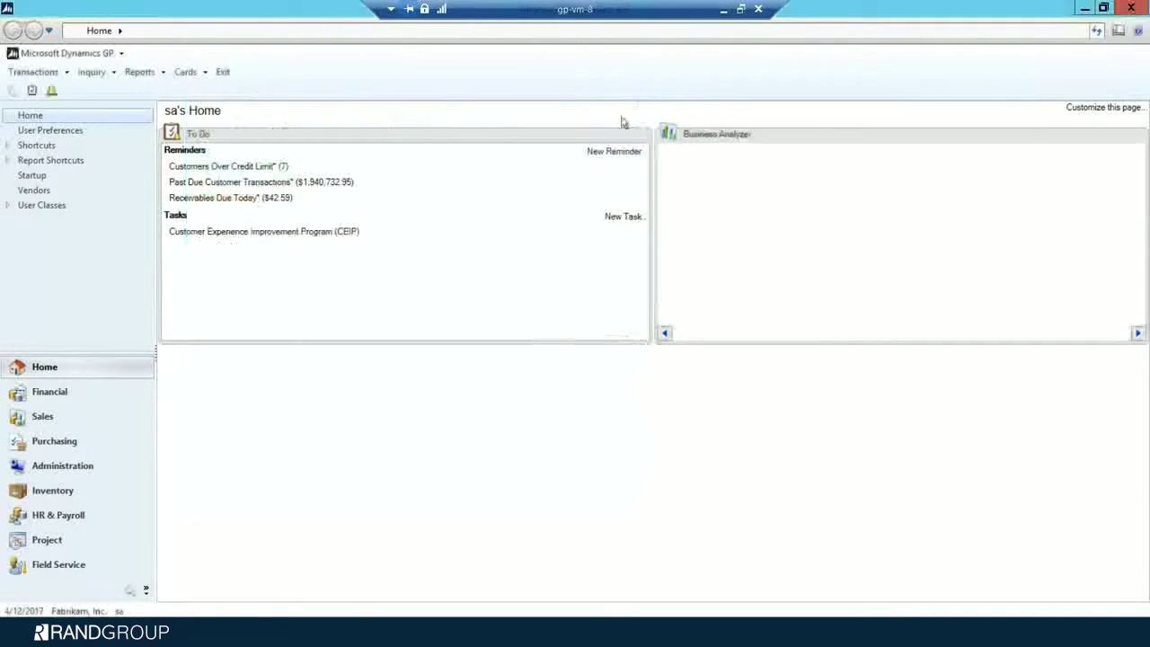